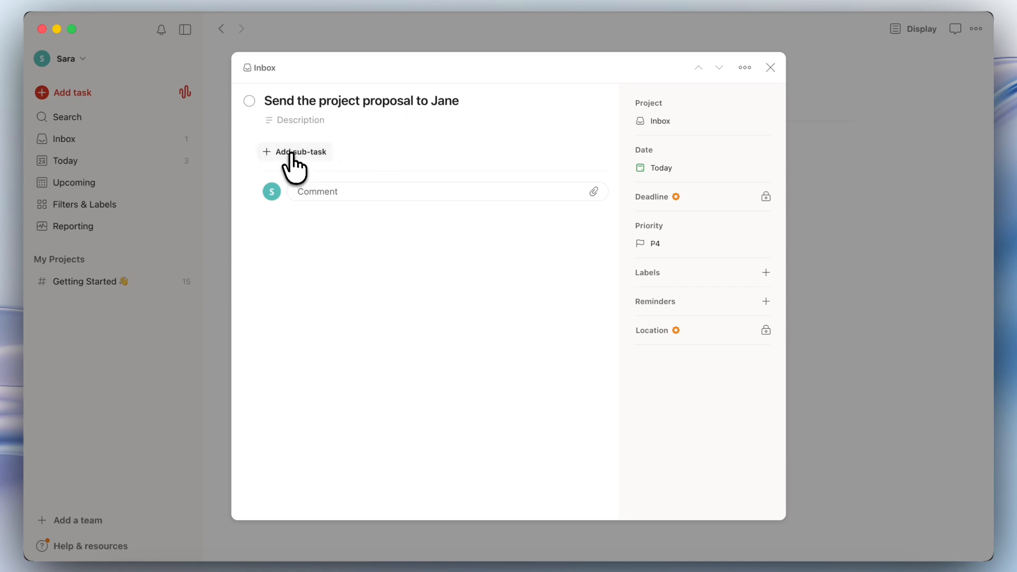
# Step: Add a sub-task named "Prep the project proposal" to the open task about sending the project proposal
pyautogui.click(294, 152)
pyautogui.write('Prep the project proposal')
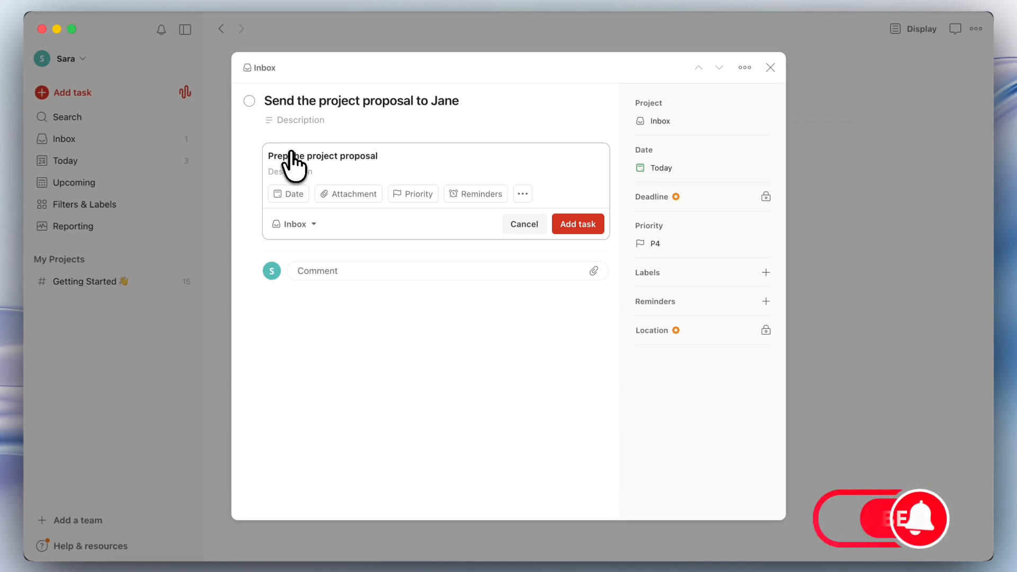
pyautogui.click(582, 228)
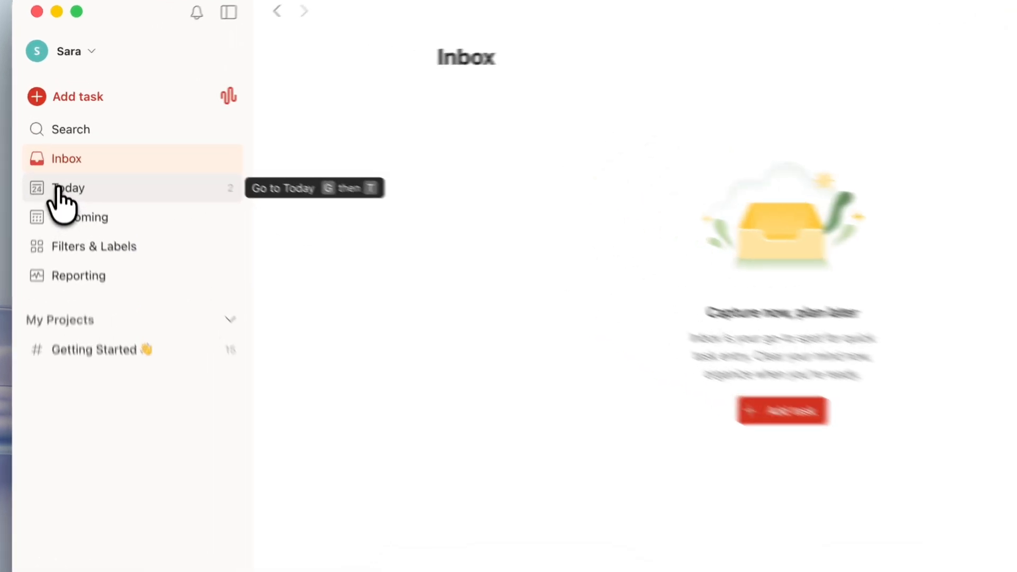
# Step: Look through the Today, Upcoming, Filters & Labels and Reporting views and the Getting Started project
pyautogui.click(57, 188)
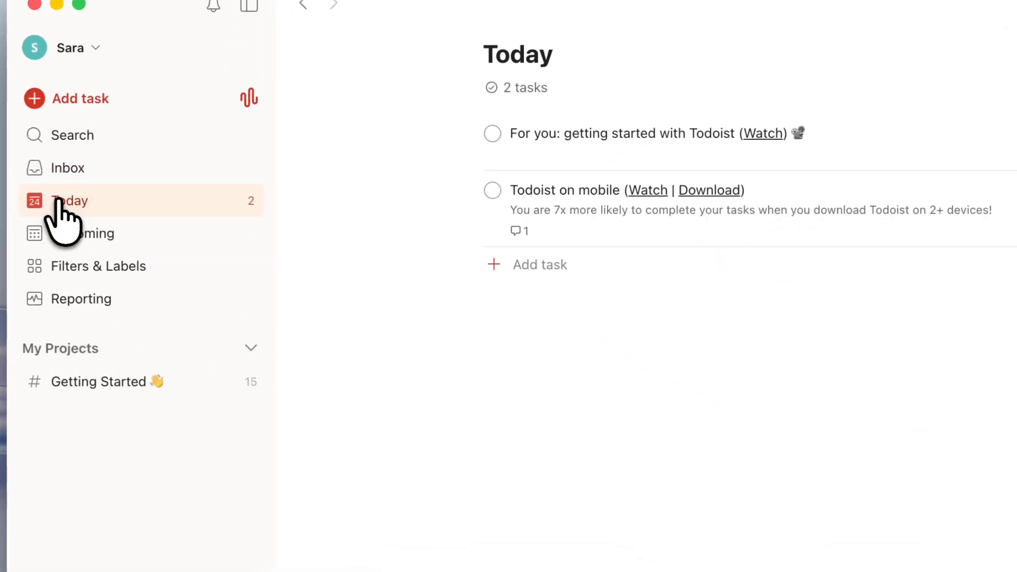
pyautogui.click(145, 234)
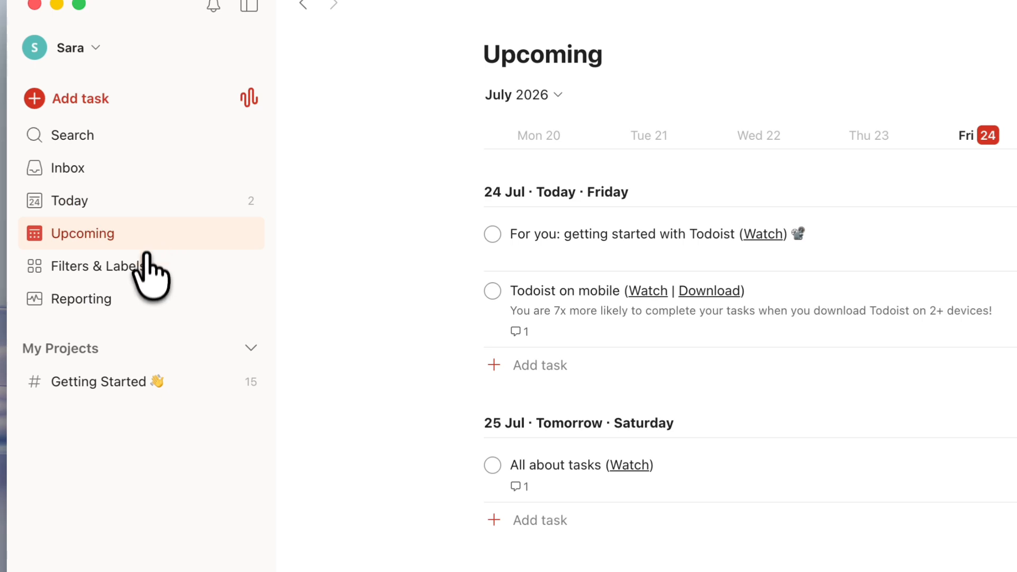
pyautogui.click(146, 268)
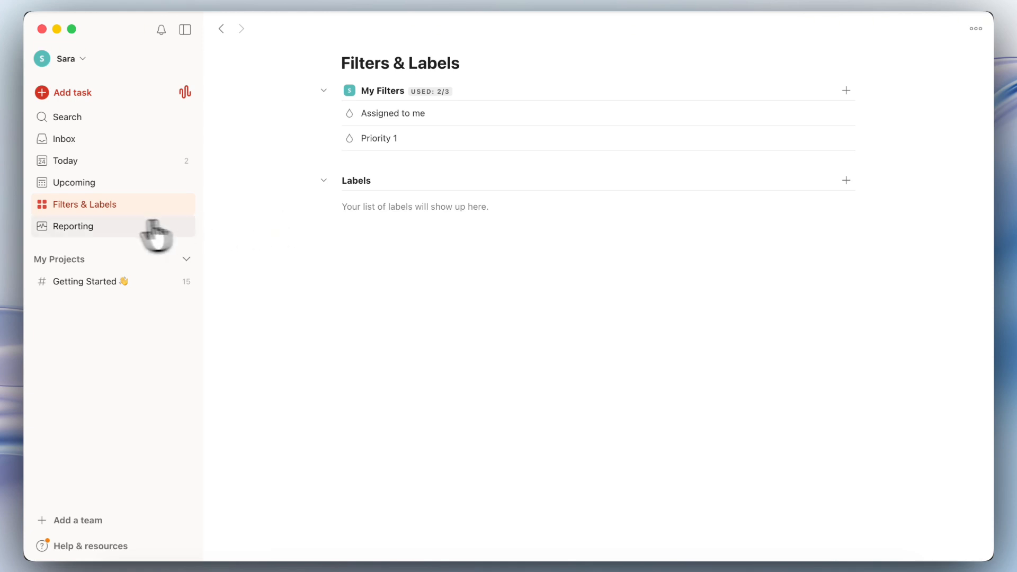
pyautogui.click(93, 226)
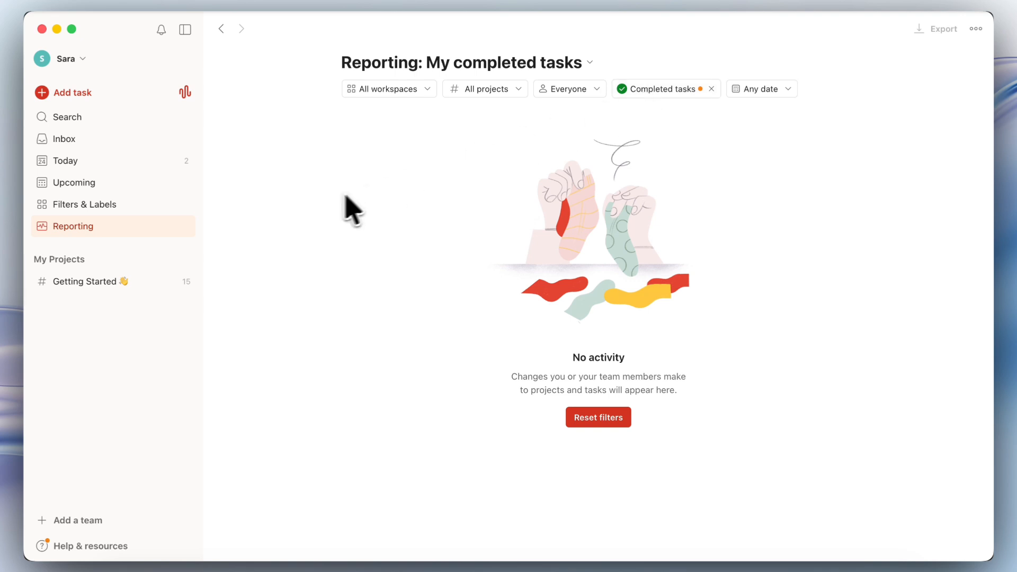
pyautogui.click(85, 283)
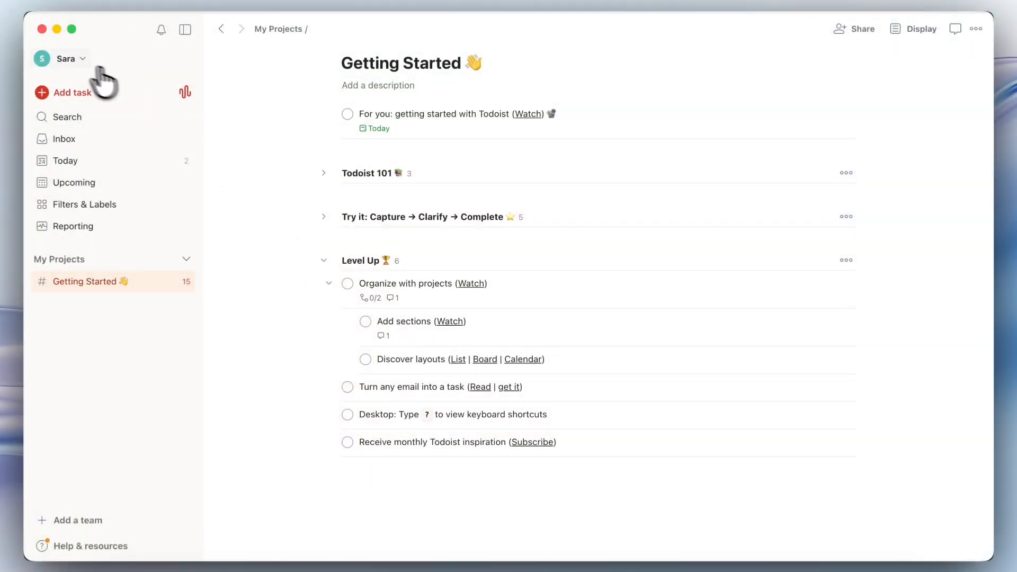
# Step: Open the settings and review the General options for language, home view, date and time
pyautogui.click(66, 59)
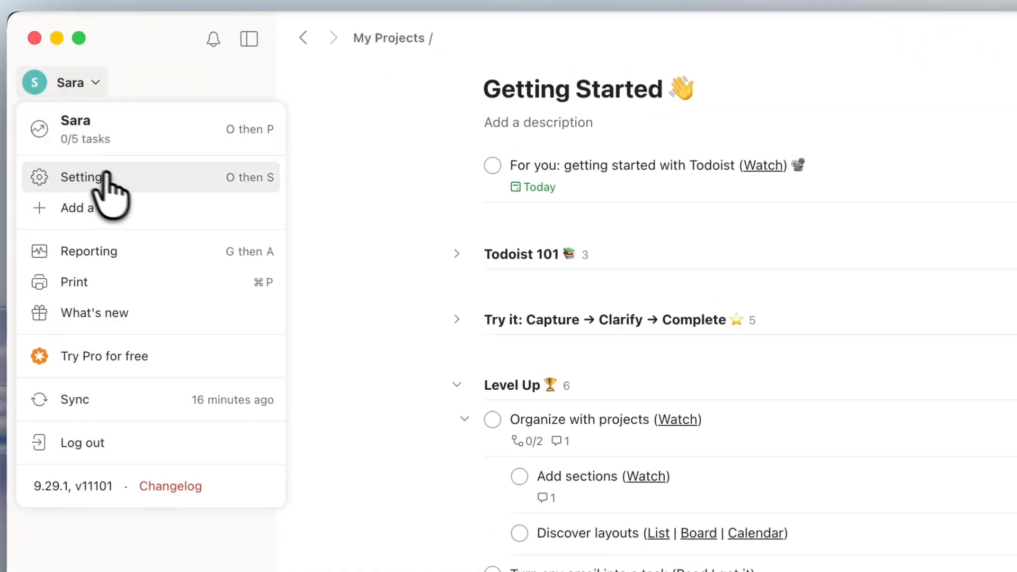
pyautogui.click(121, 182)
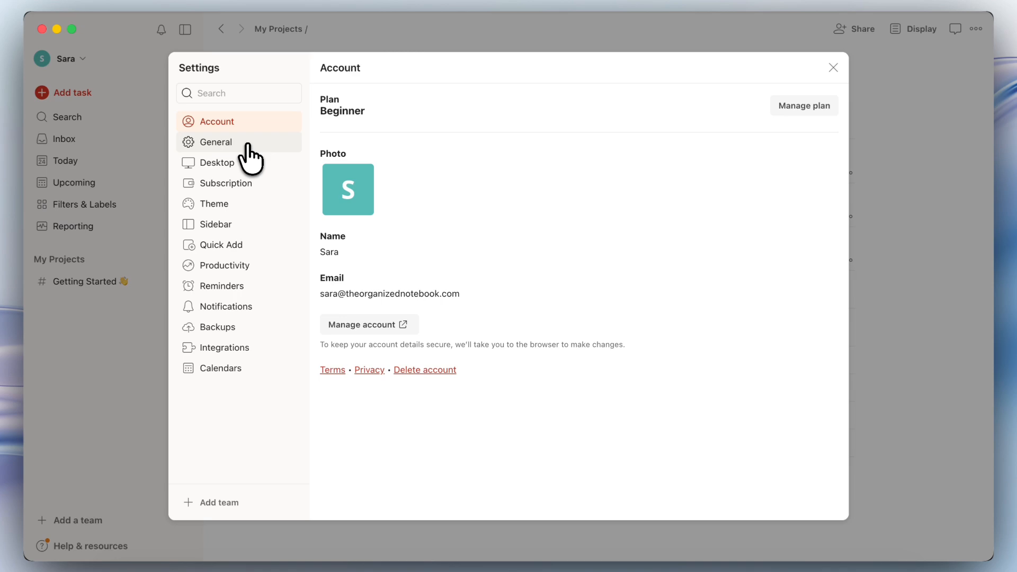
pyautogui.click(248, 145)
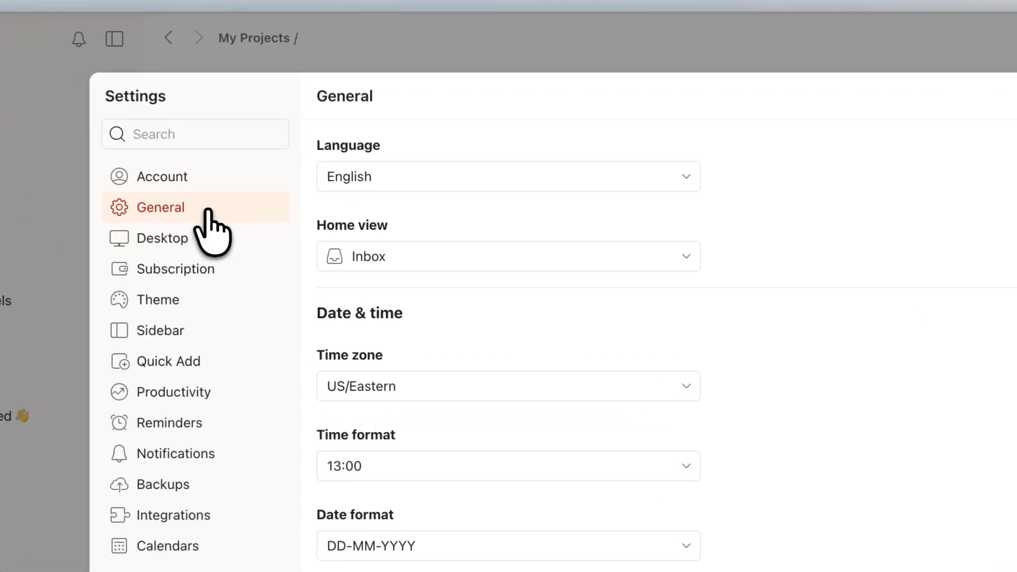
pyautogui.scroll(-3, 729, 212)
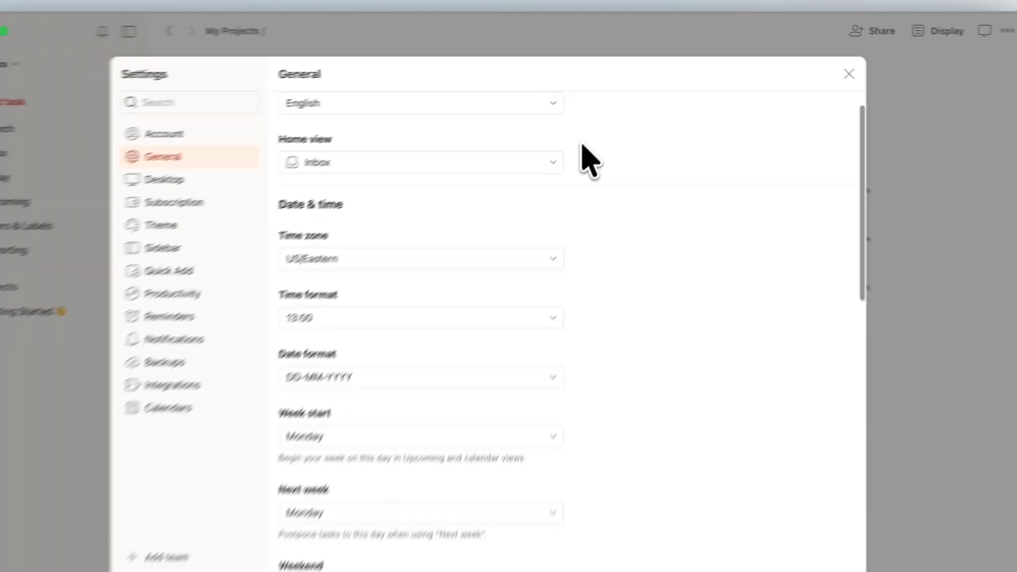
pyautogui.scroll(-1, 581, 145)
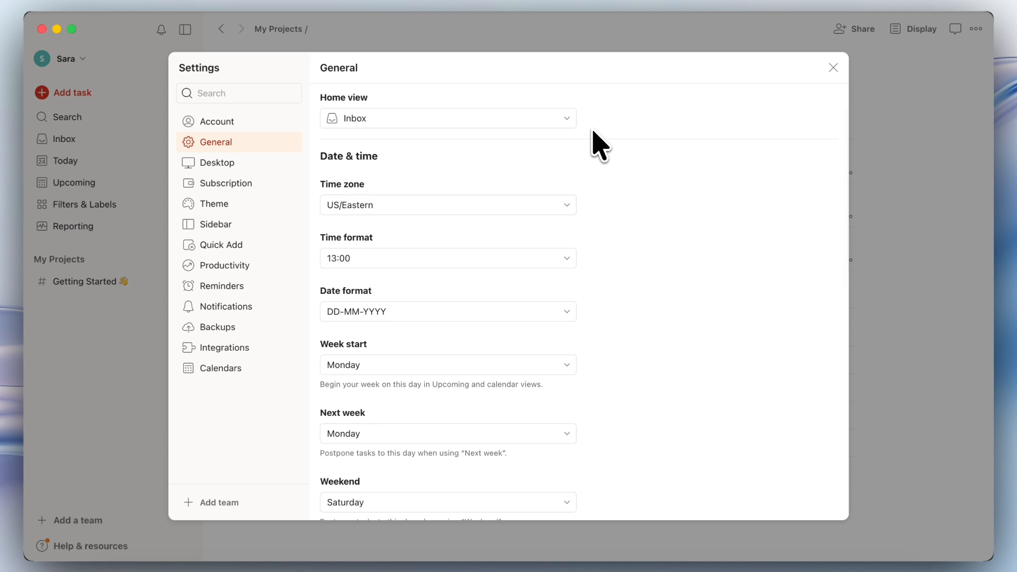
pyautogui.scroll(-1, 582, 145)
pyautogui.scroll(-1, 595, 132)
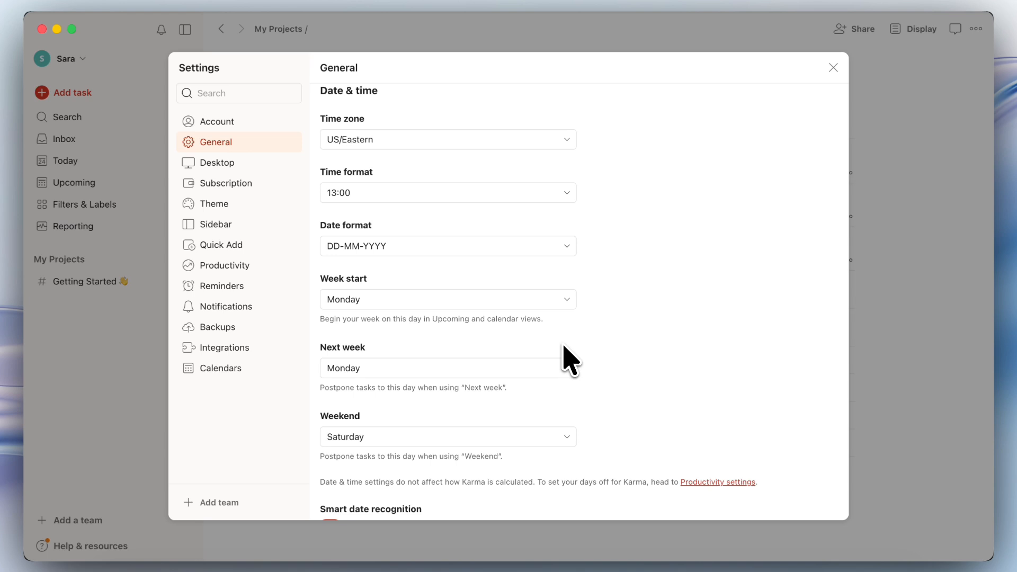
pyautogui.scroll(-4, 566, 354)
# Step: Review the Desktop, Theme, Sidebar and Quick Add settings
pyautogui.click(244, 168)
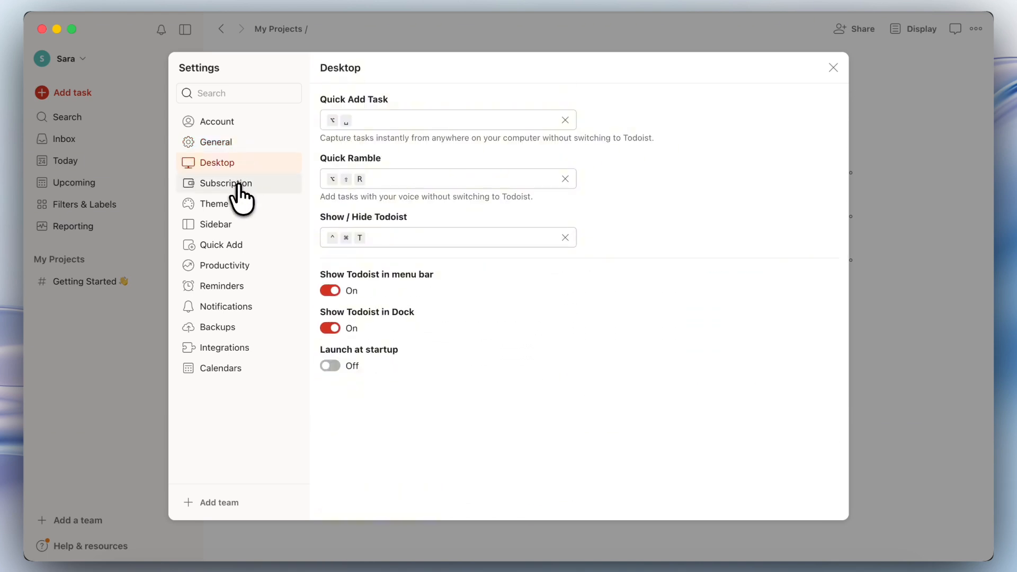
pyautogui.click(232, 207)
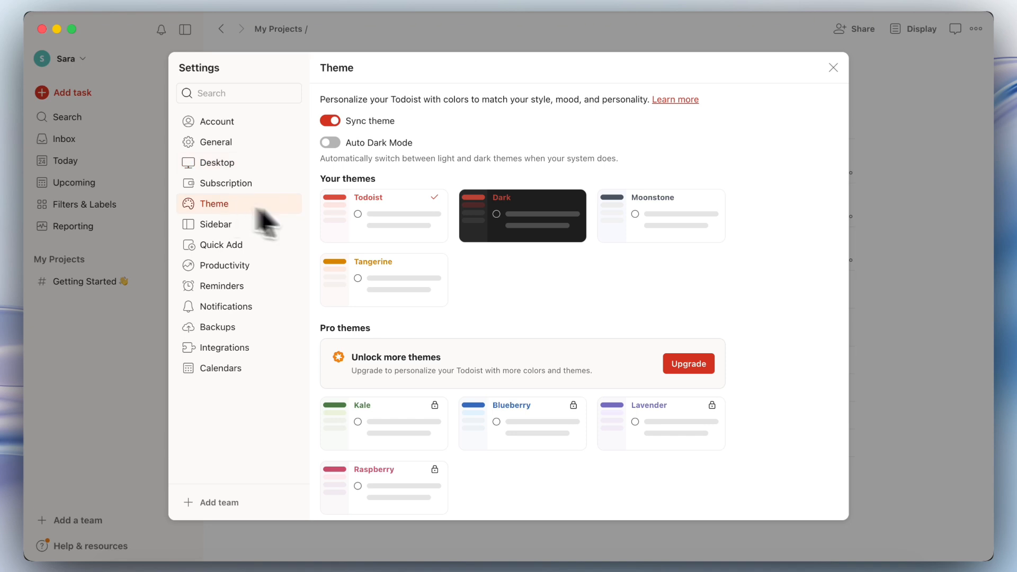
pyautogui.click(226, 228)
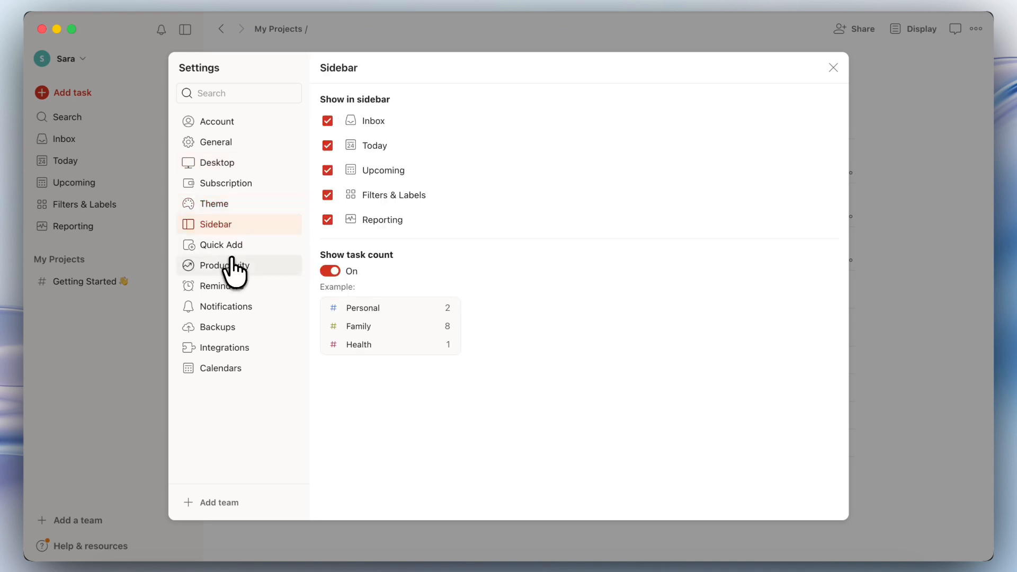
pyautogui.click(230, 247)
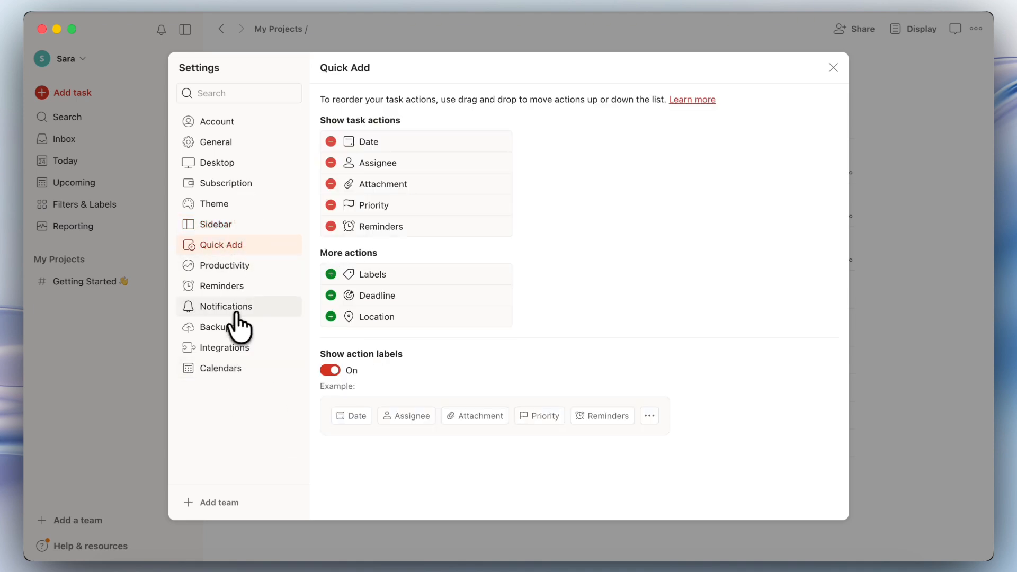
# Step: Review the Reminders settings and the Notifications settings for projects and account emails
pyautogui.click(226, 287)
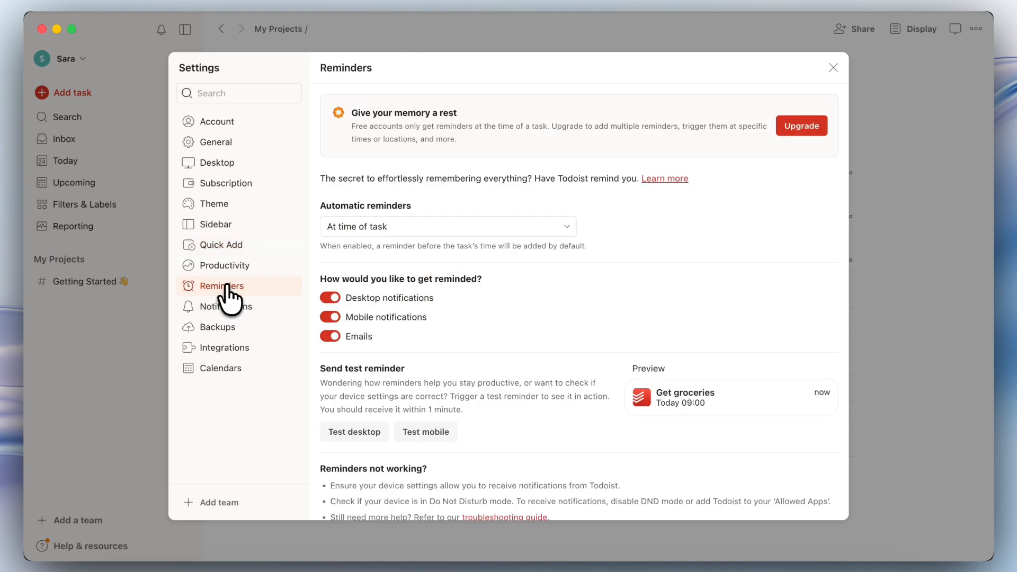
pyautogui.scroll(-2, 420, 302)
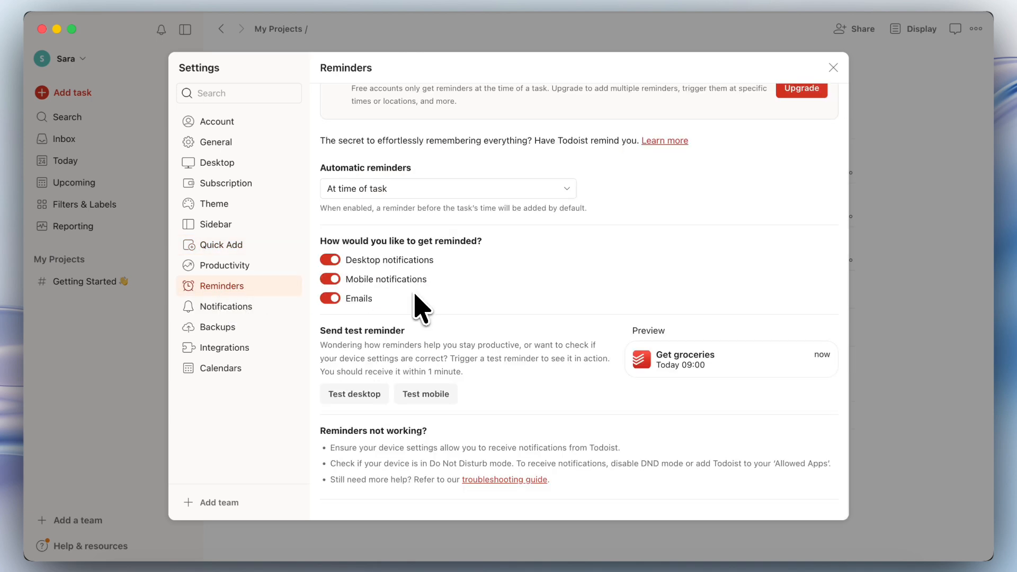
pyautogui.click(226, 308)
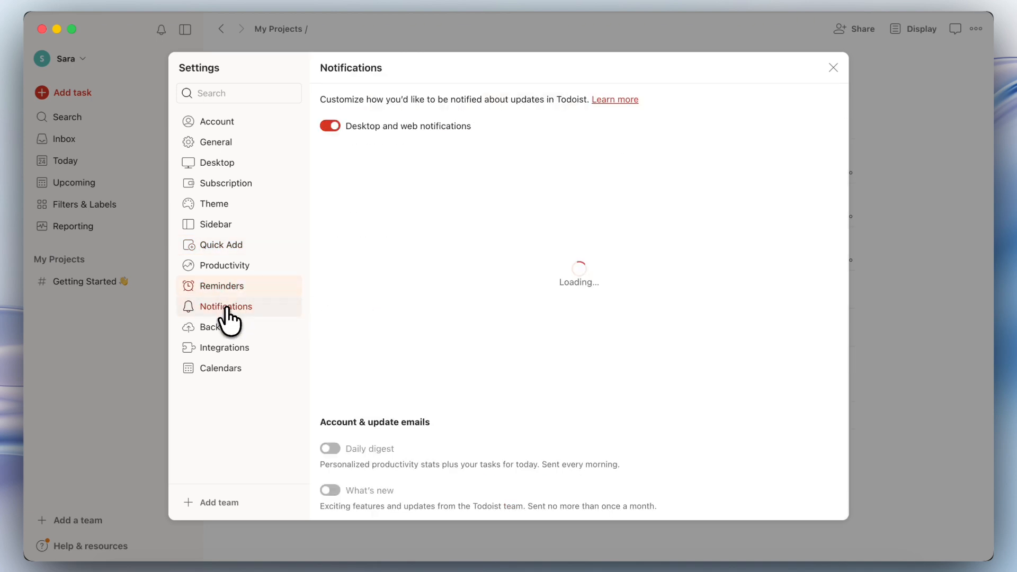
pyautogui.scroll(-5, 345, 390)
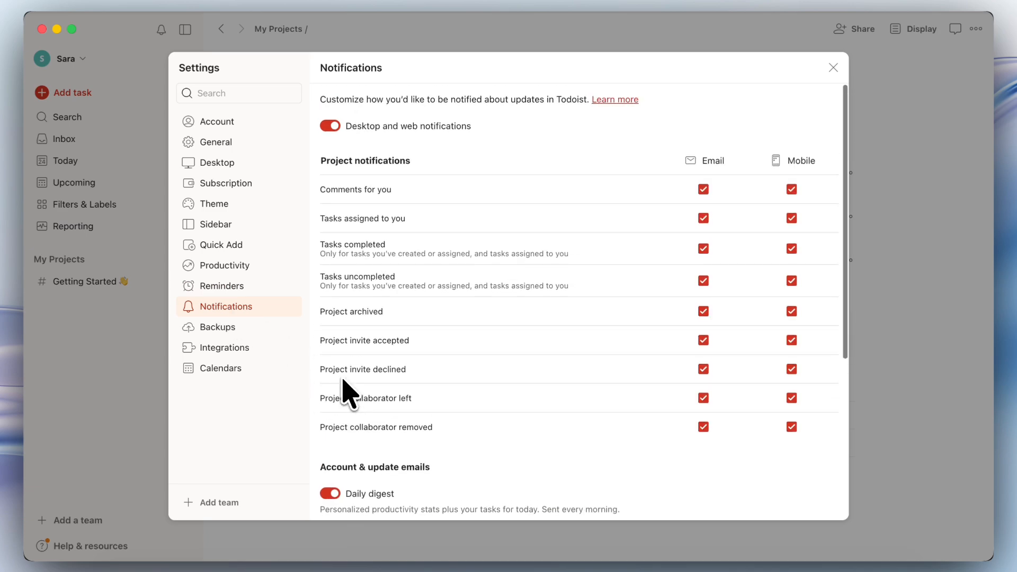
pyautogui.scroll(5, 348, 333)
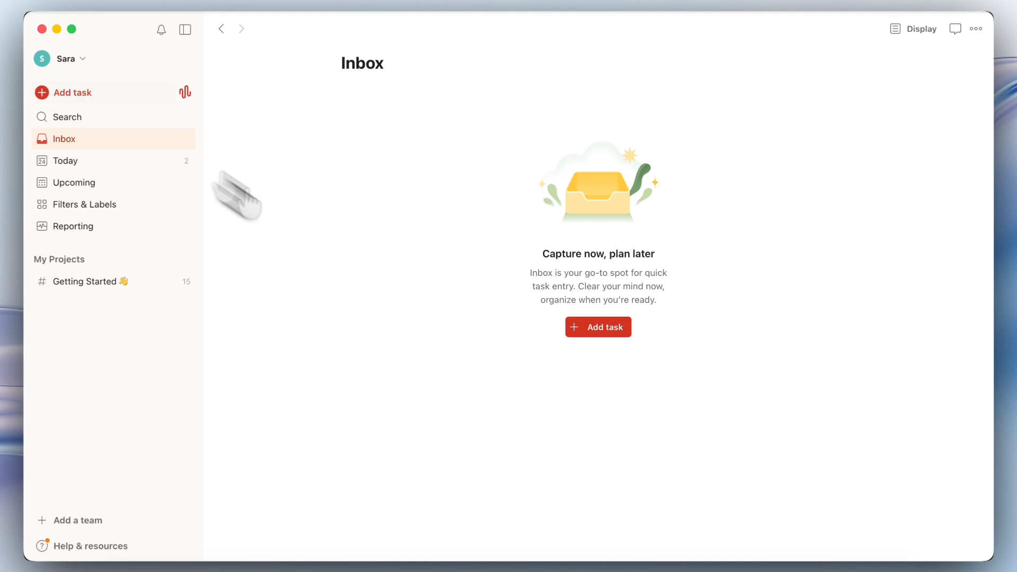
# Step: Look at where tasks can be added in the Inbox, Today and Upcoming views
pyautogui.click(605, 330)
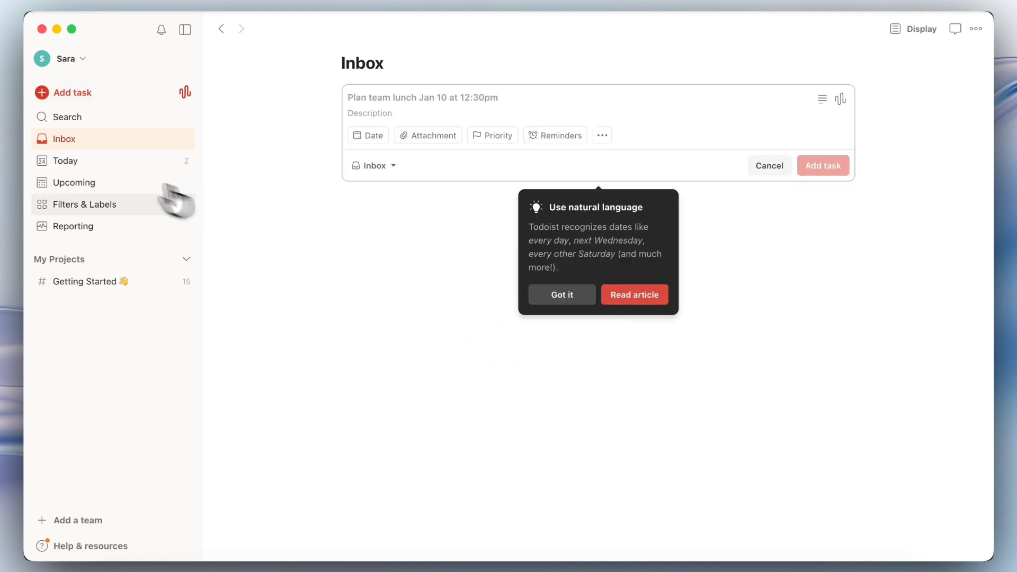
pyautogui.click(97, 160)
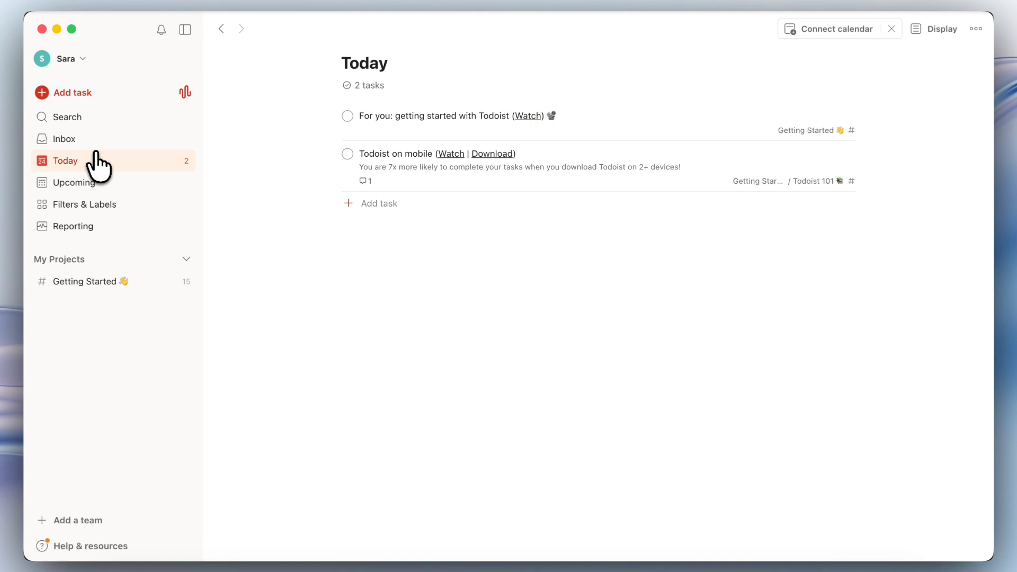
pyautogui.click(388, 217)
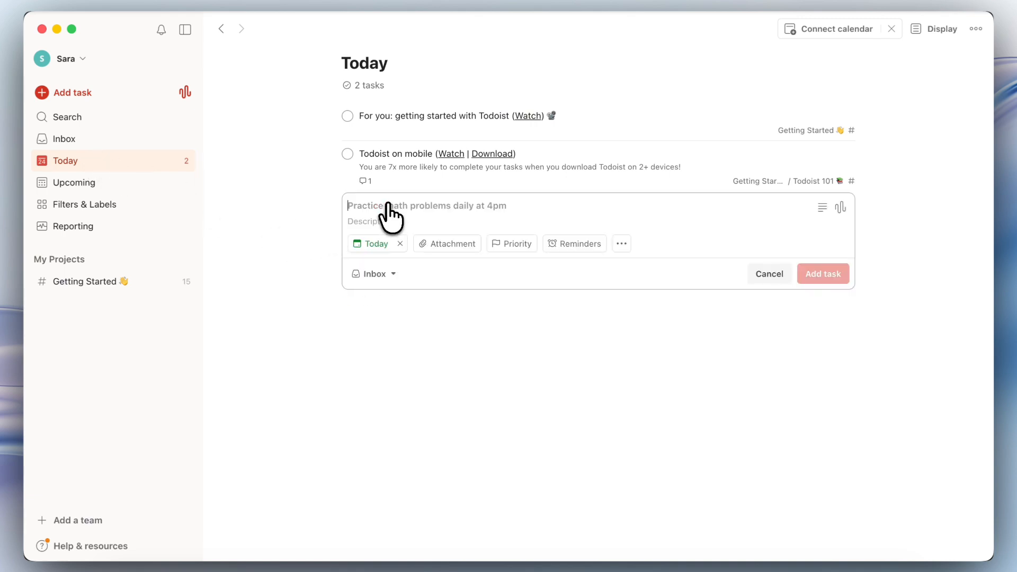
pyautogui.click(105, 188)
pyautogui.scroll(-5, 345, 345)
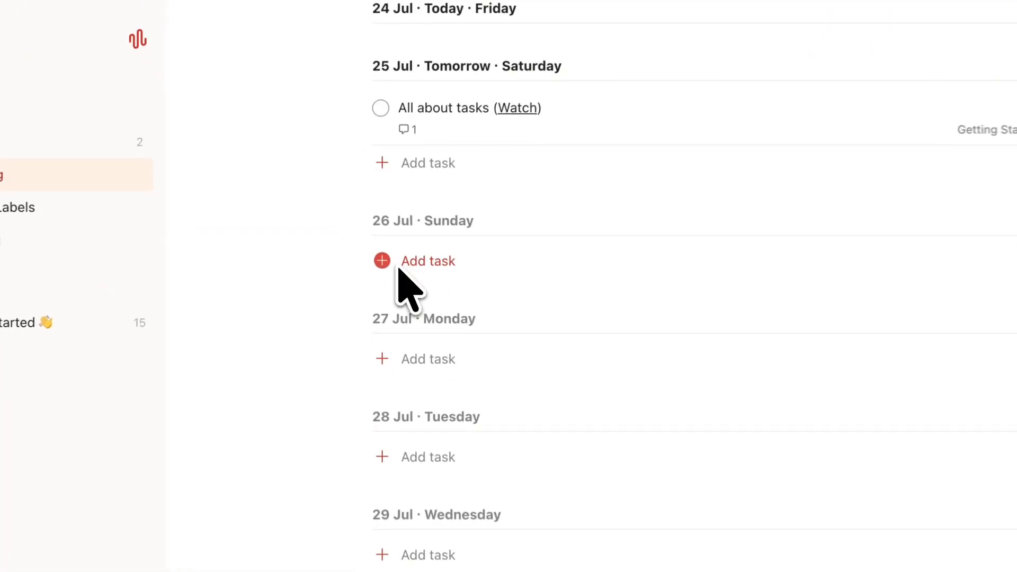
# Step: Draft a new Inbox task titled "Send the project proposal to" plus the recipient's first name, due Today
pyautogui.click(59, 136)
pyautogui.click(73, 93)
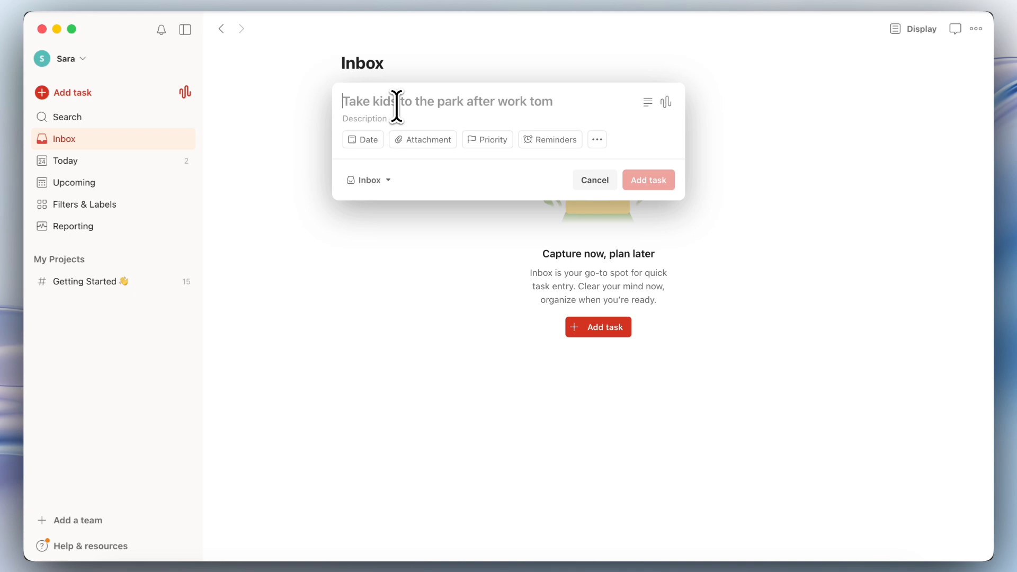
pyautogui.write('Send')
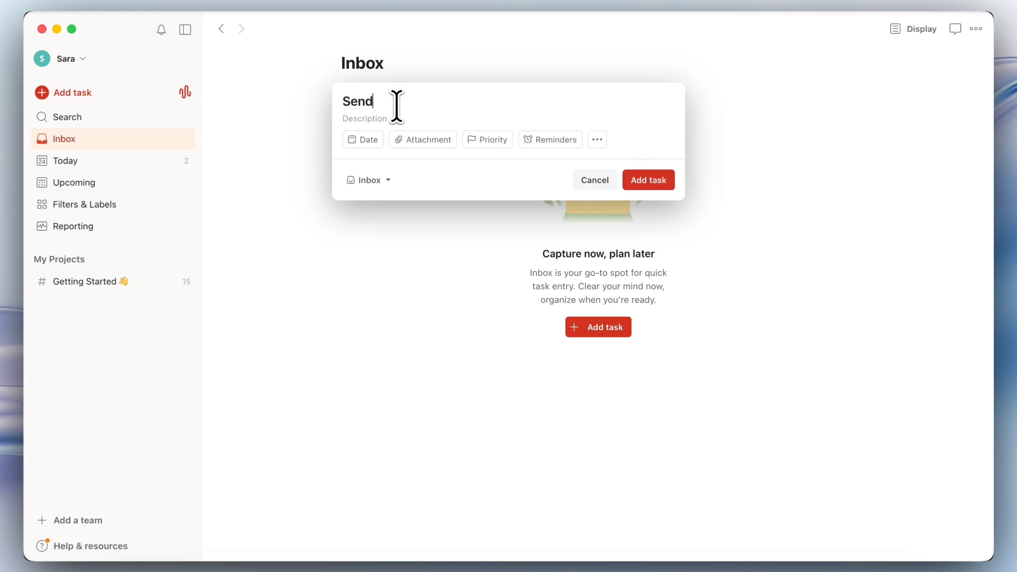
pyautogui.write(' the project proposal to Jane ')
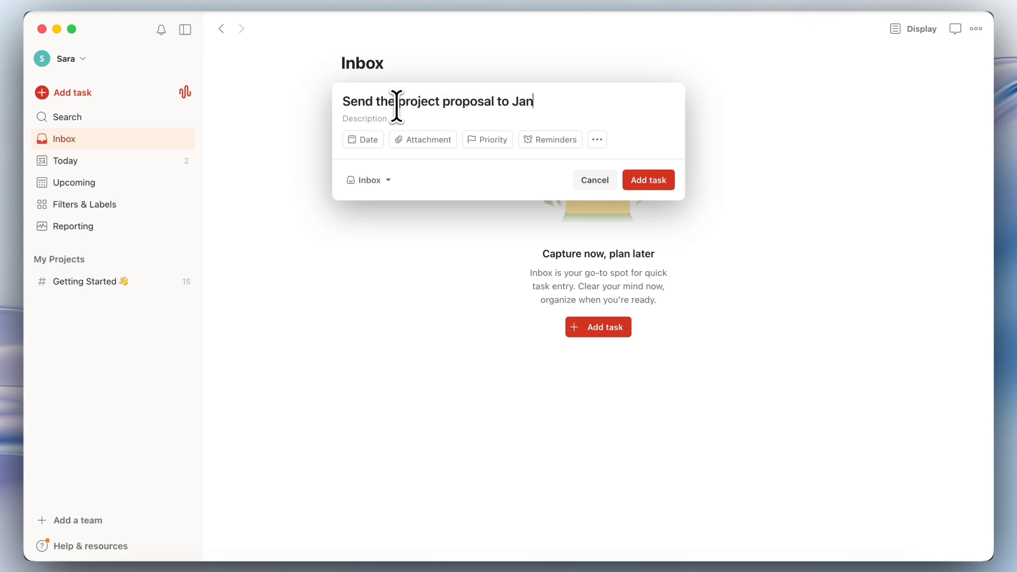
pyautogui.write('Today')
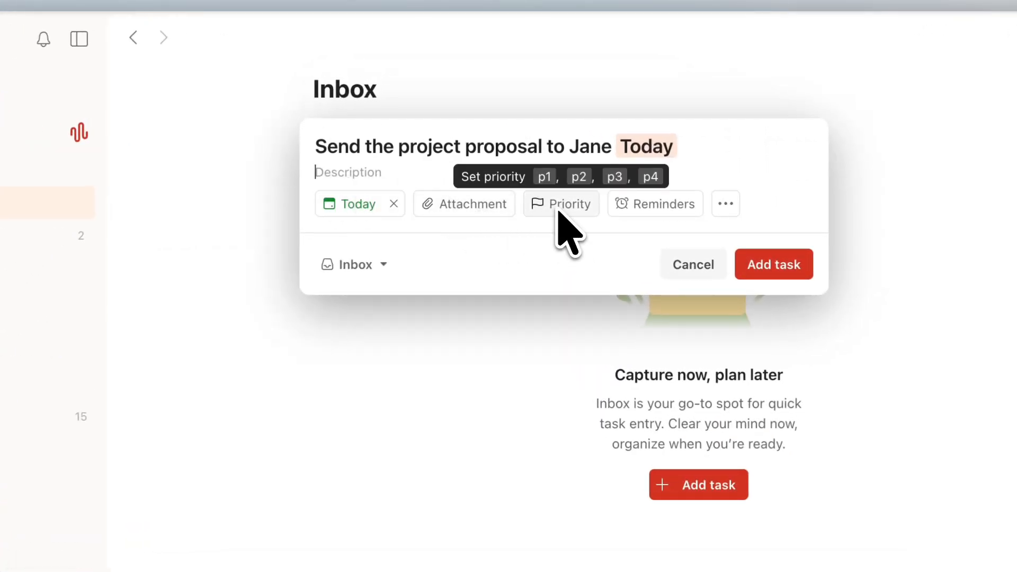
# Step: Check the extra task actions and the available projects, and save the drafted task in the Inbox
pyautogui.click(727, 205)
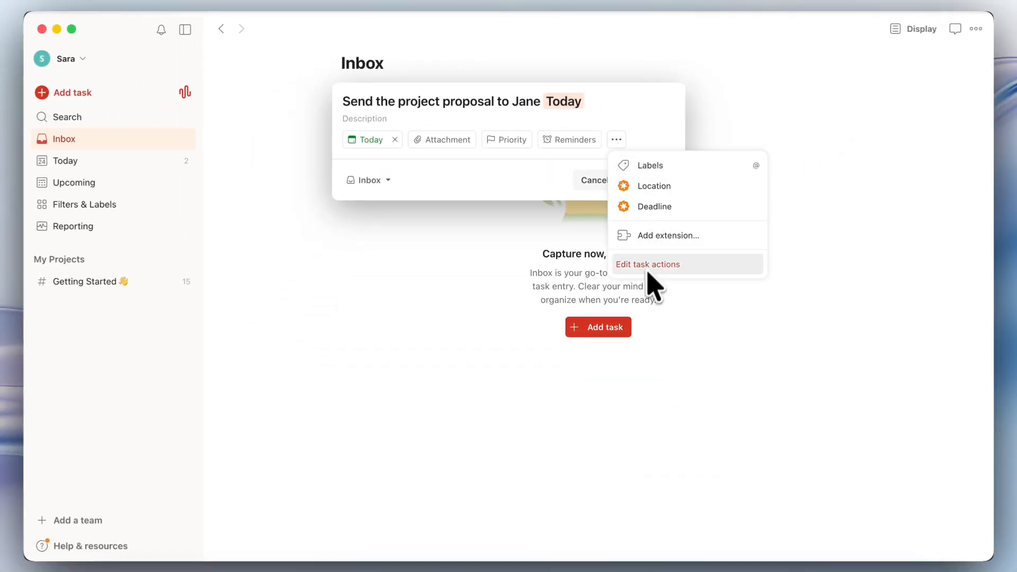
pyautogui.click(638, 127)
pyautogui.click(387, 180)
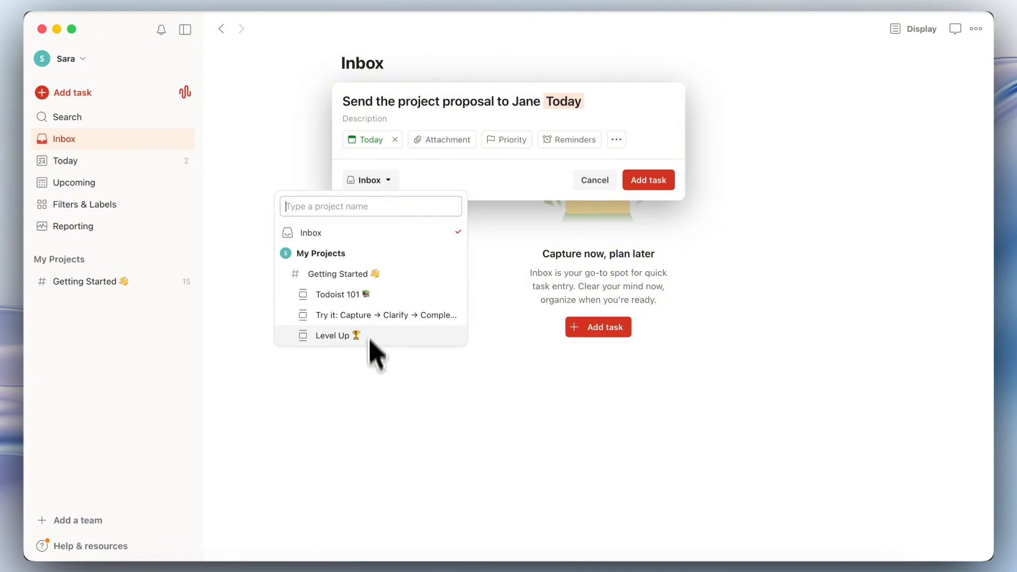
pyautogui.click(454, 163)
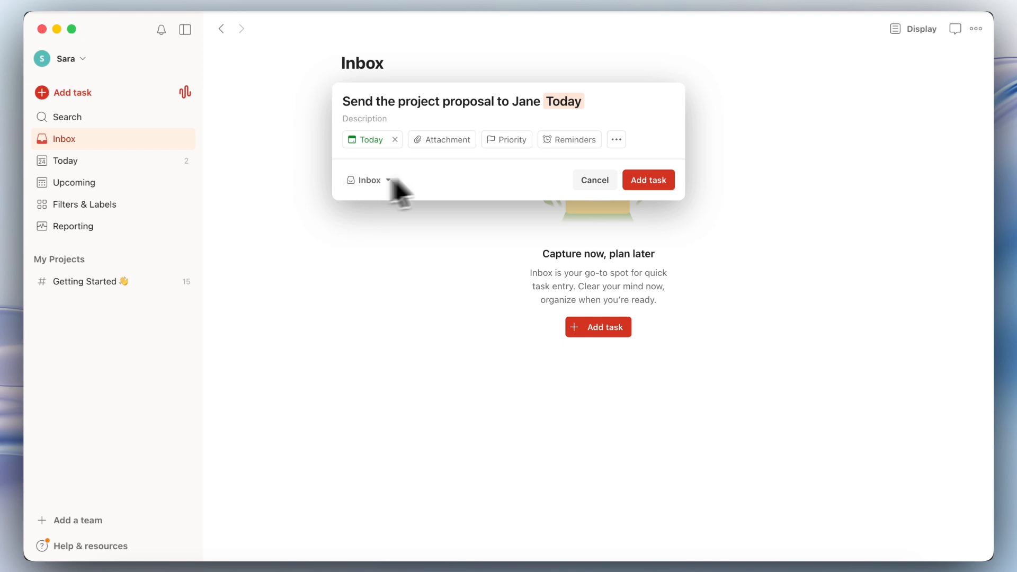
pyautogui.click(648, 180)
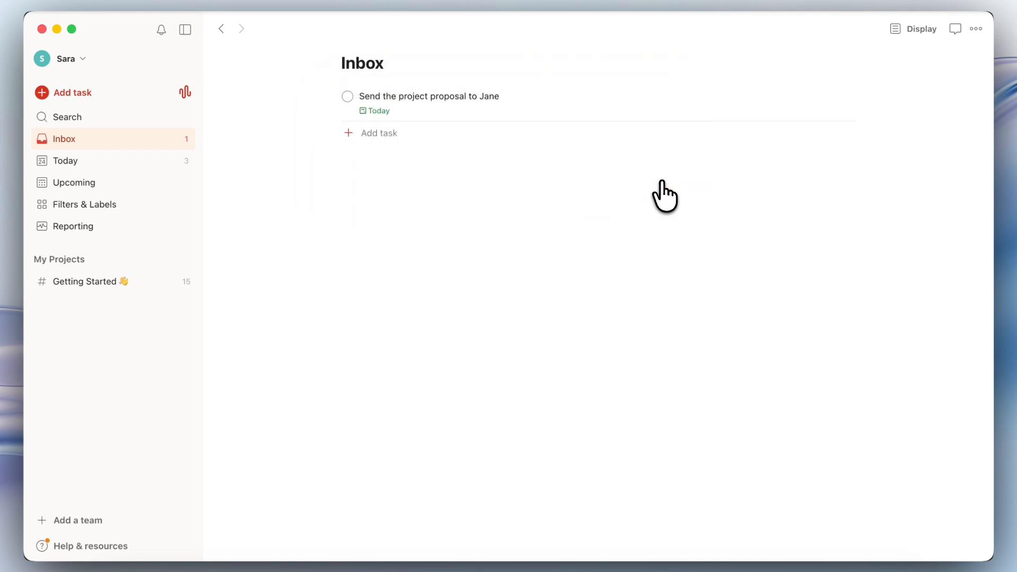
# Step: Add the sub-task "Prep the project proposal" to the project proposal task in the Inbox, and mark the sub-task complete
pyautogui.click(431, 105)
pyautogui.click(293, 154)
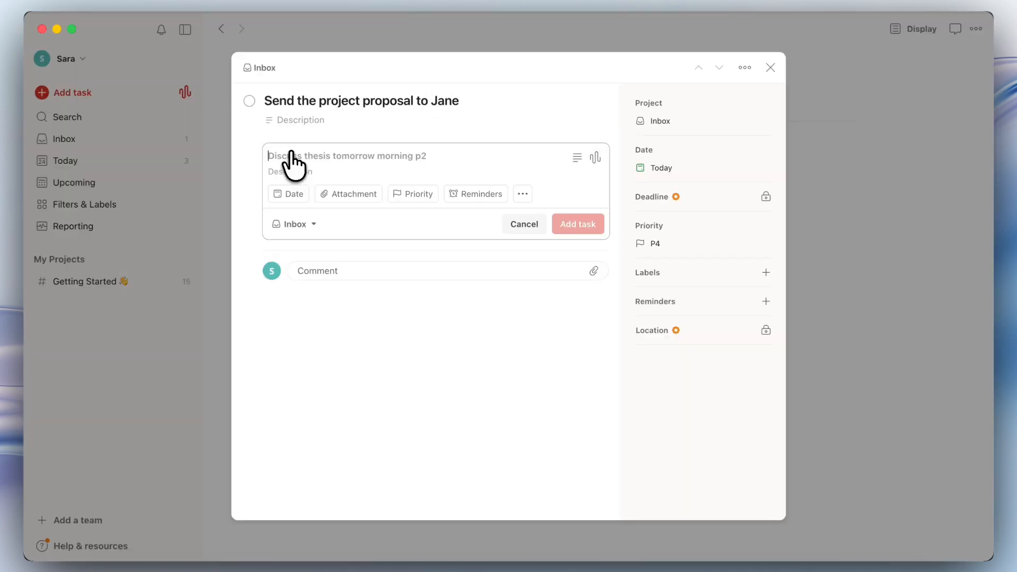
pyautogui.write('Prep the project propo')
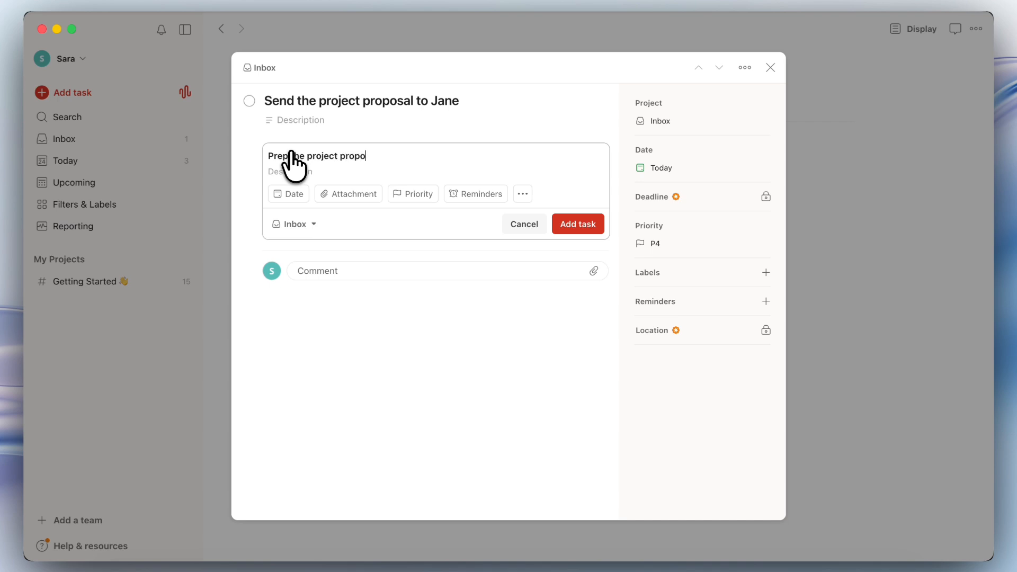
pyautogui.write('sal')
pyautogui.click(580, 229)
pyautogui.click(256, 145)
pyautogui.click(257, 145)
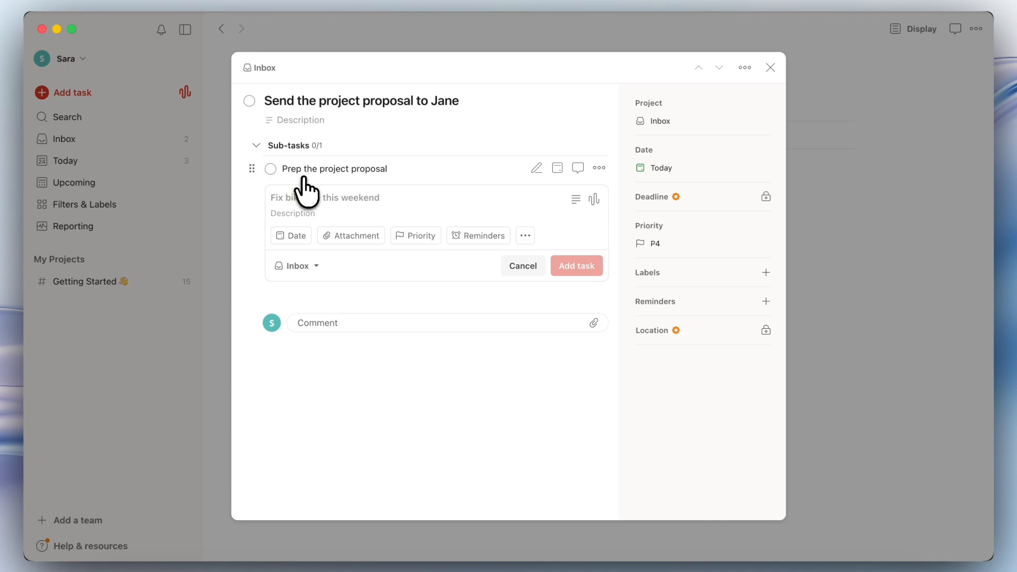
pyautogui.click(270, 168)
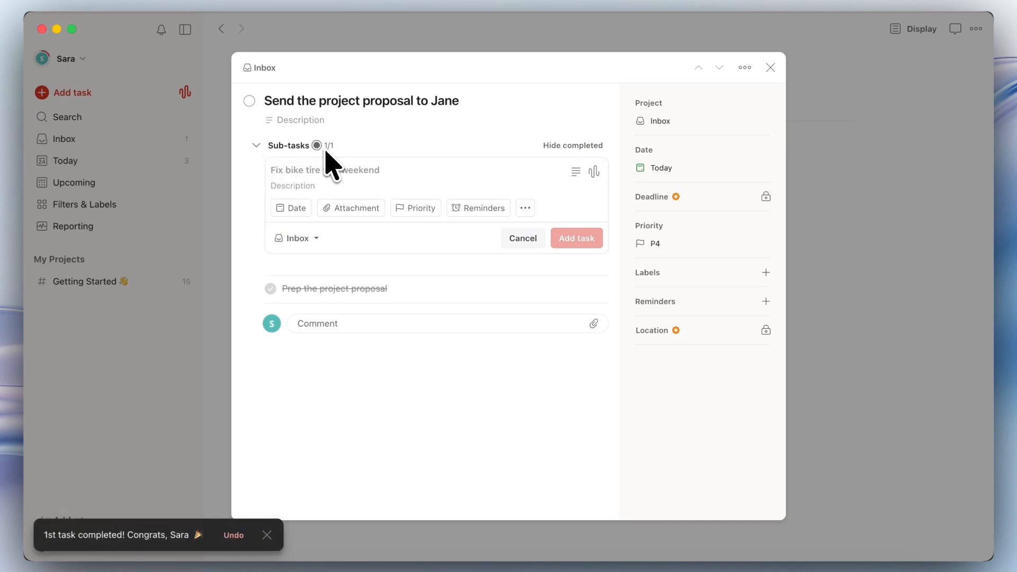
# Step: Look at the project proposal task's comment field and reschedule the task to Tomorrow
pyautogui.click(341, 320)
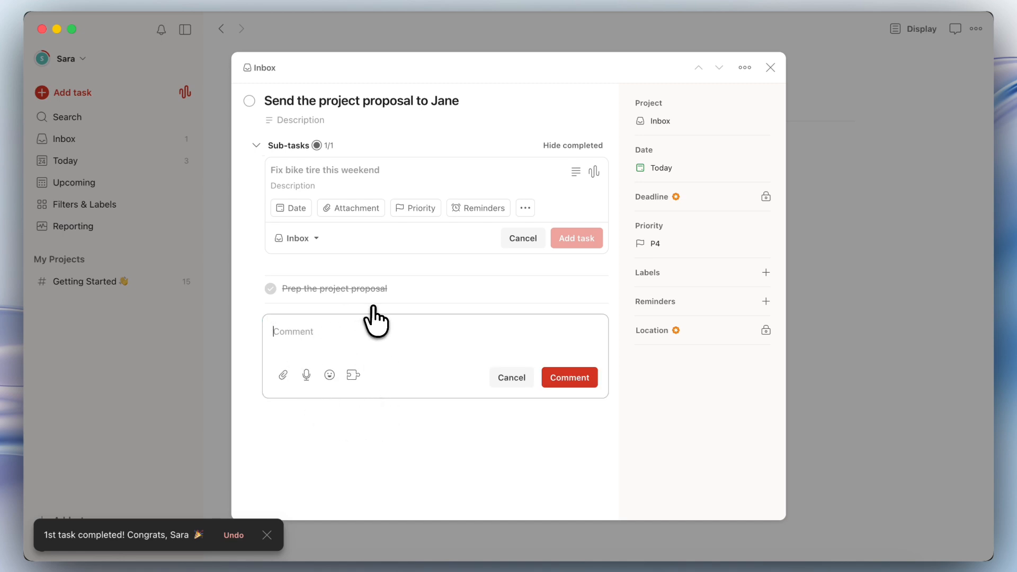
pyautogui.click(663, 170)
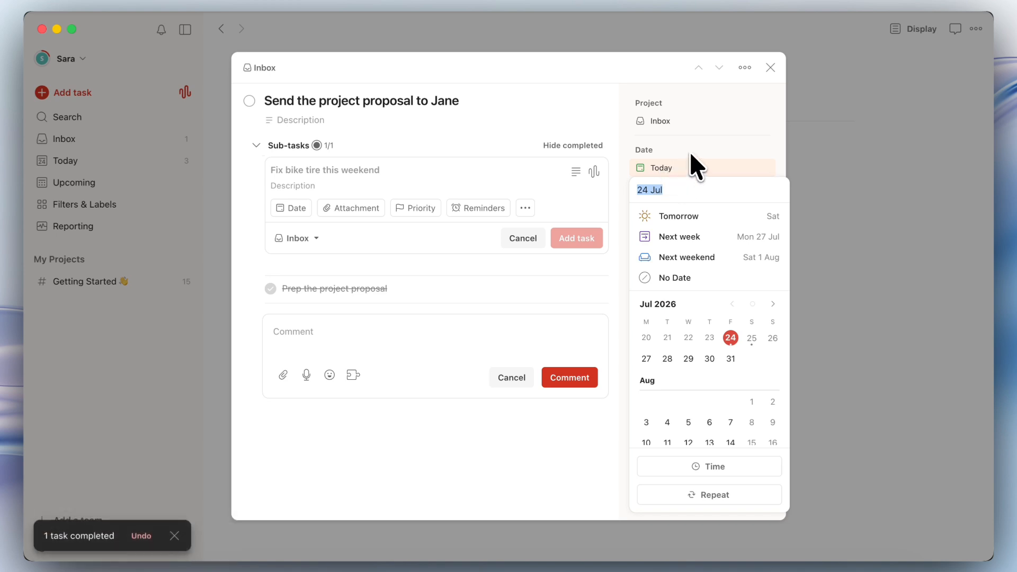
pyautogui.click(690, 154)
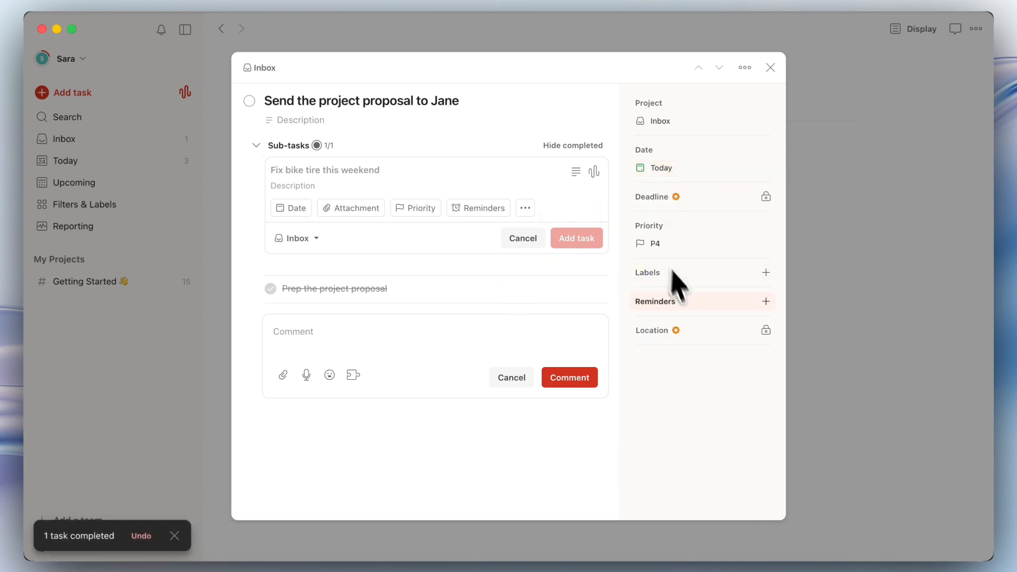
pyautogui.click(645, 33)
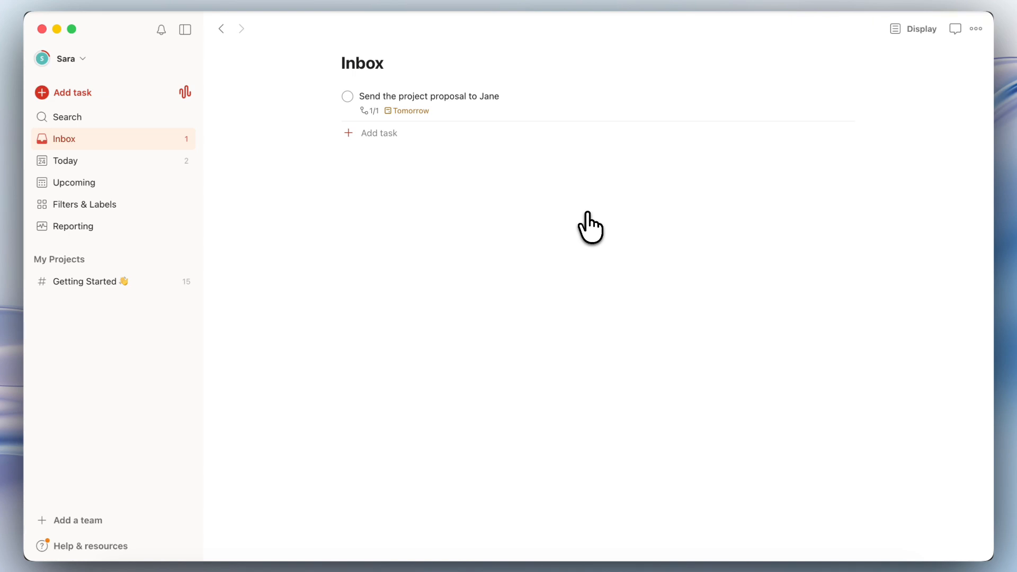
# Step: Add three Inbox tasks: "Finish marketing report" due Wednesday, "Call for doctor's appointment" due today at 4pm, and "Buy carton of eggs" without a date
pyautogui.click(378, 133)
pyautogui.write('Finish repor')
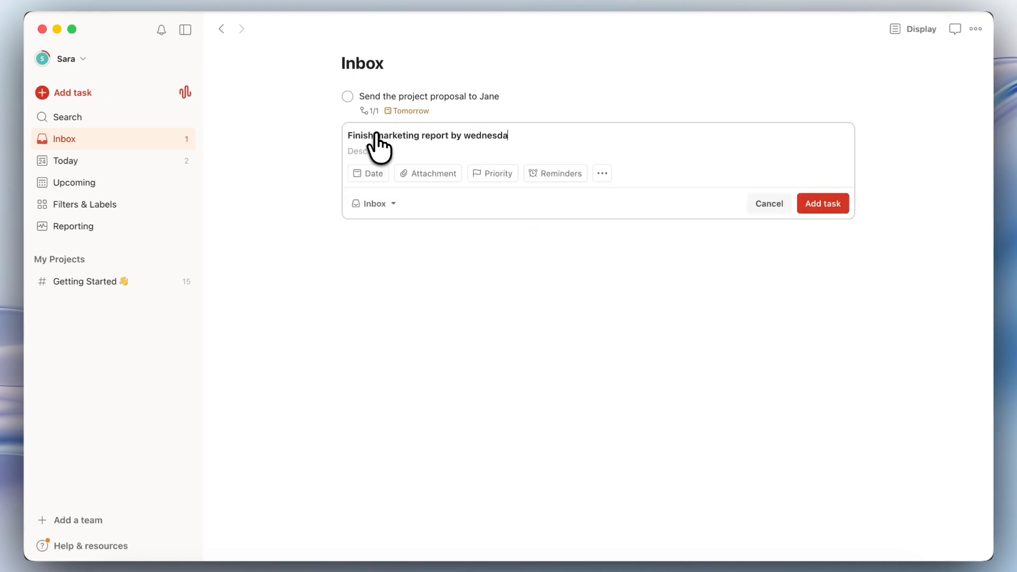
pyautogui.write('sday')
pyautogui.press('Return')
pyautogui.write("Call for doctor's appointment today at 4pm")
pyautogui.press('Return')
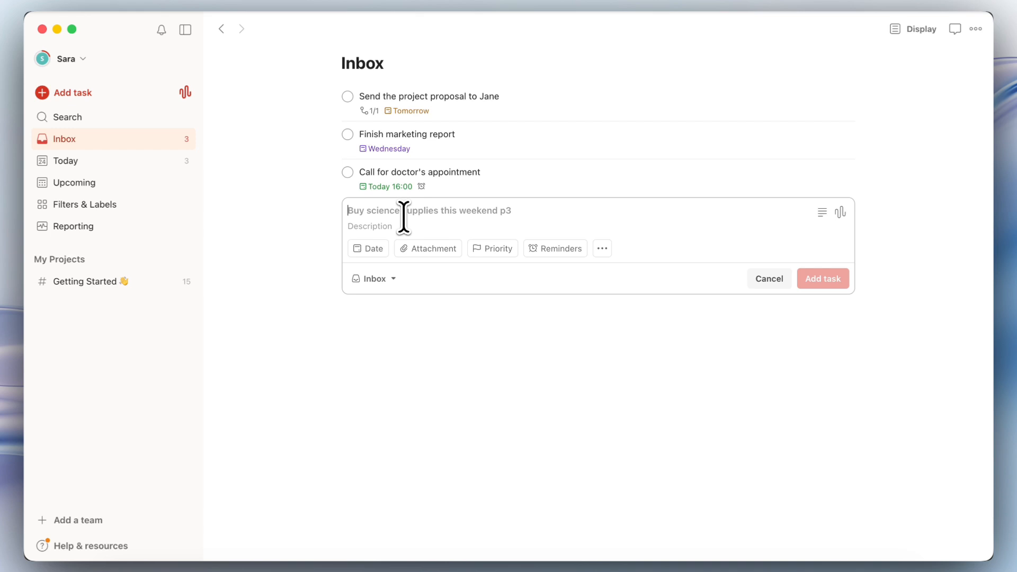
pyautogui.write('Buy carton of eggs')
pyautogui.click(823, 279)
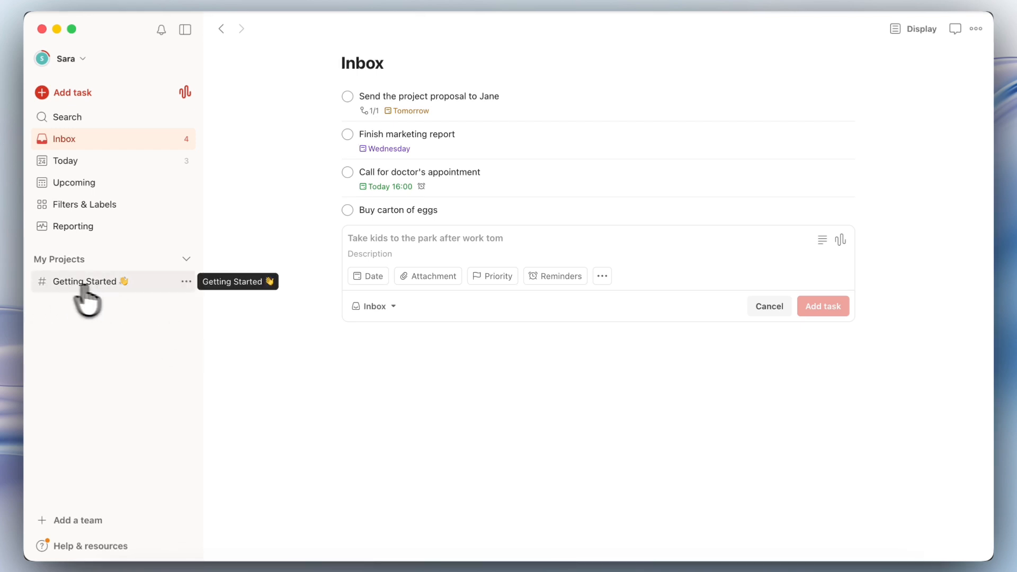
# Step: Archive the Getting Started project and create a new project named Work
pyautogui.click(186, 282)
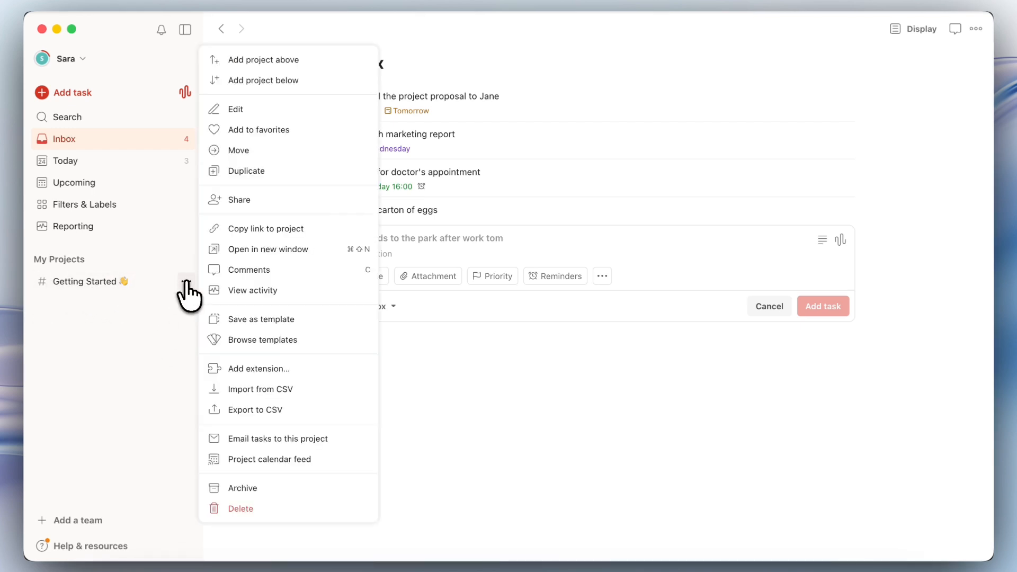
pyautogui.click(243, 488)
pyautogui.click(168, 259)
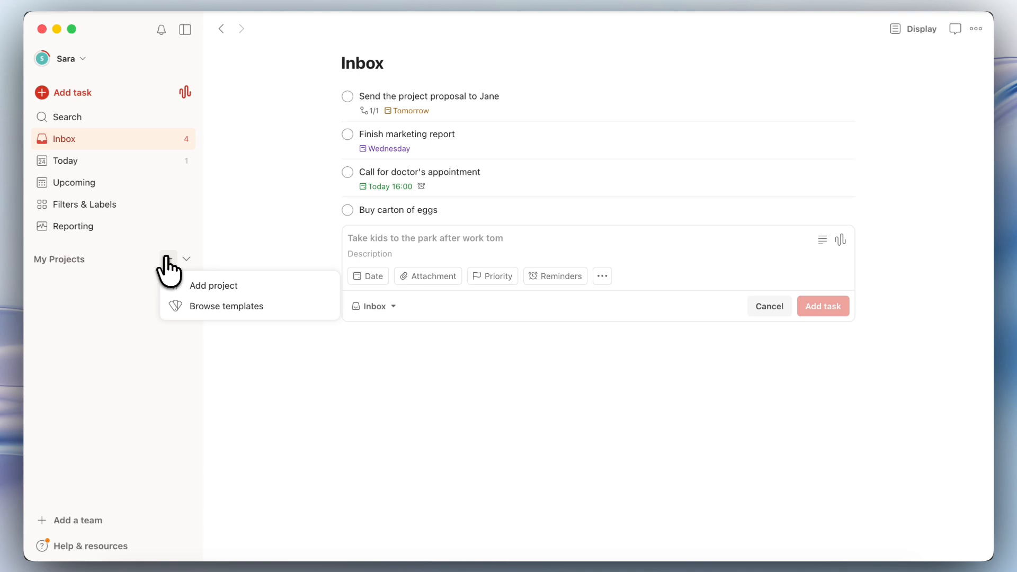
pyautogui.click(218, 286)
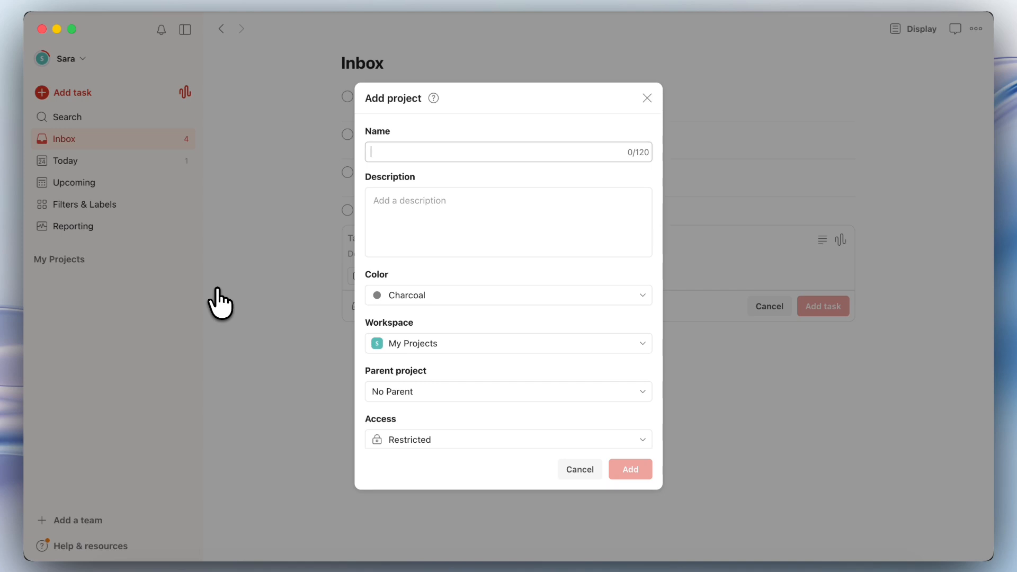
pyautogui.write('Work')
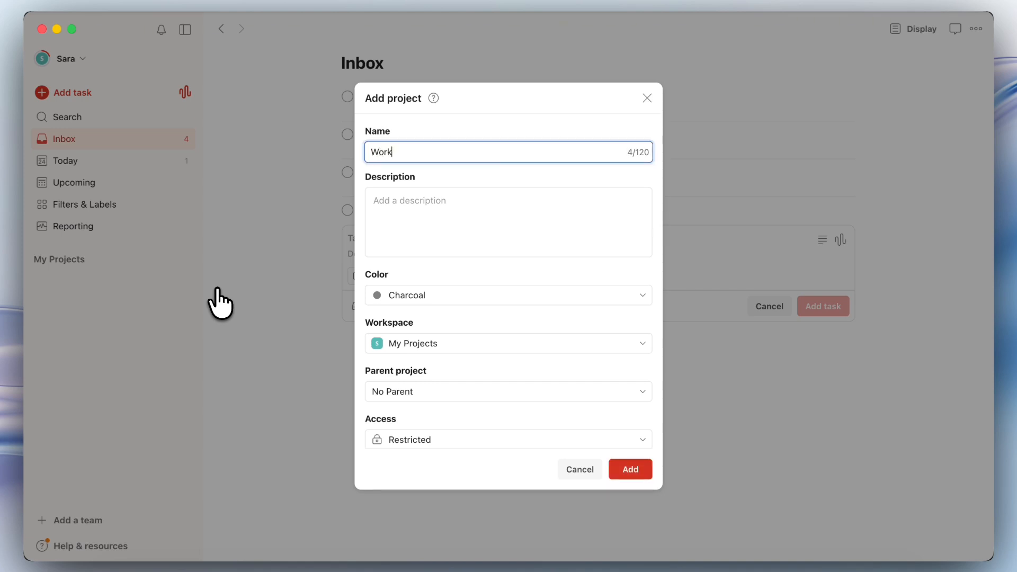
pyautogui.click(632, 470)
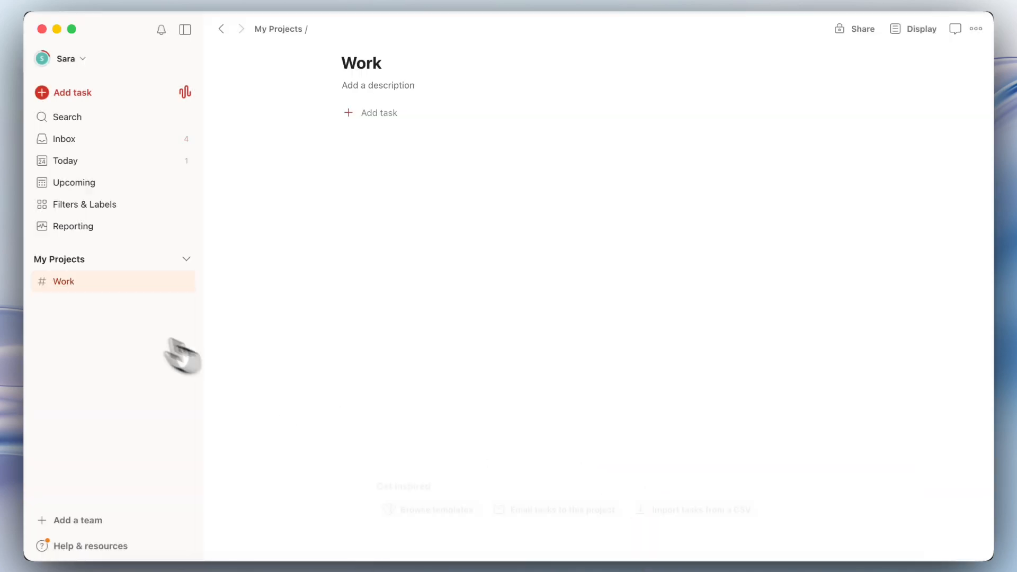
# Step: Create two more projects named Personal and Grocery List under My Projects
pyautogui.click(168, 258)
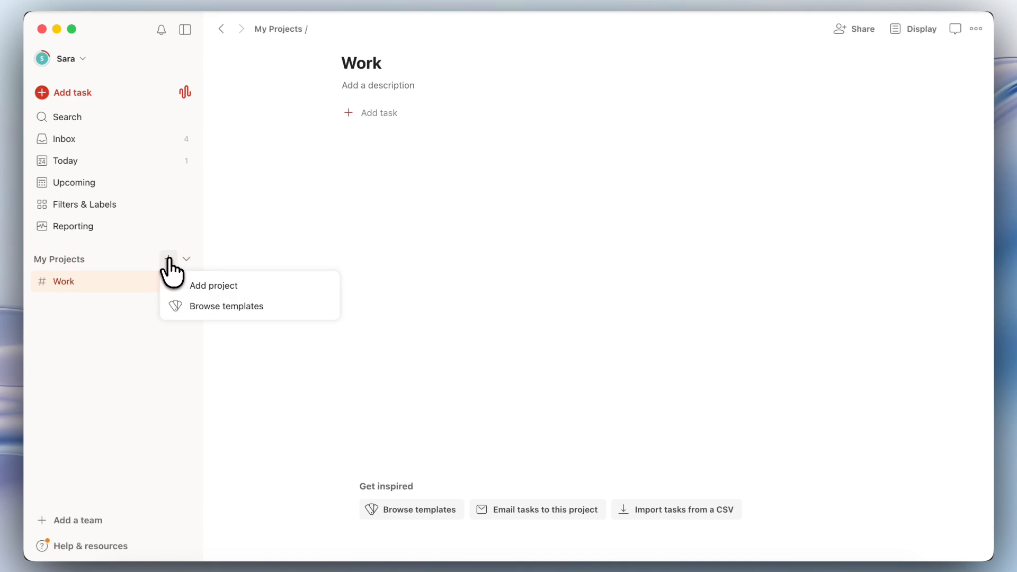
pyautogui.click(222, 289)
pyautogui.write('Personal')
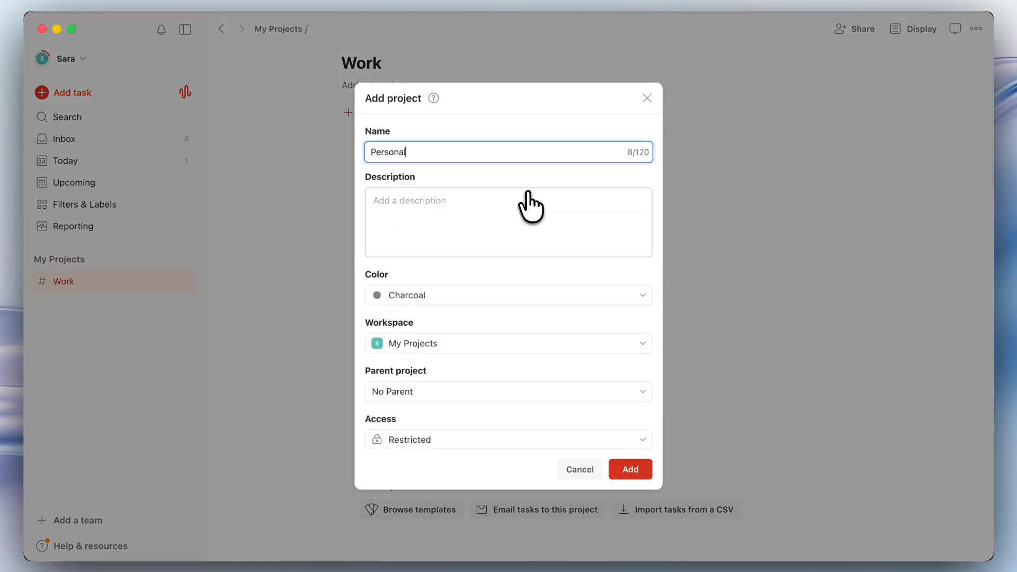
pyautogui.click(636, 473)
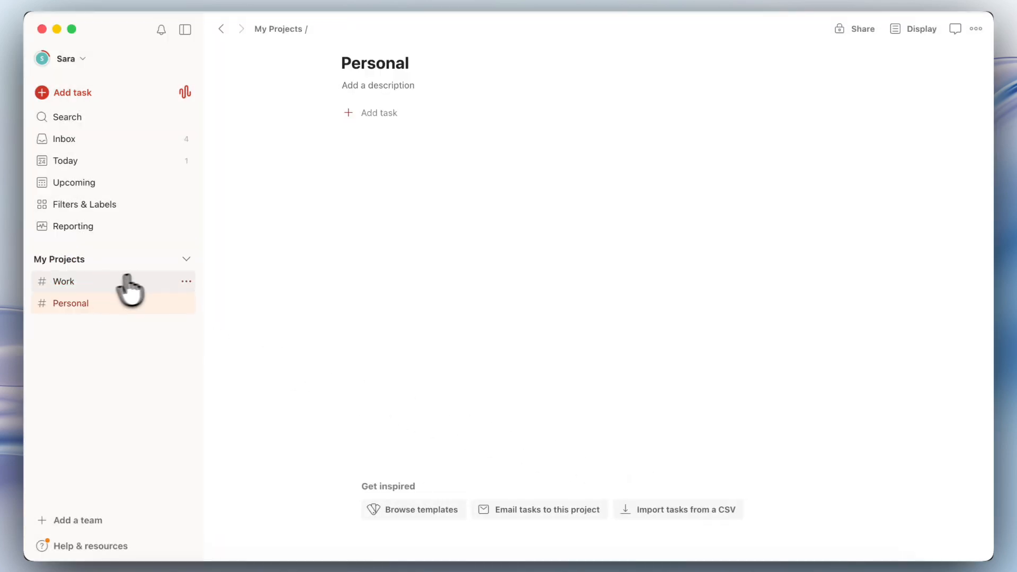
pyautogui.click(168, 258)
pyautogui.click(220, 286)
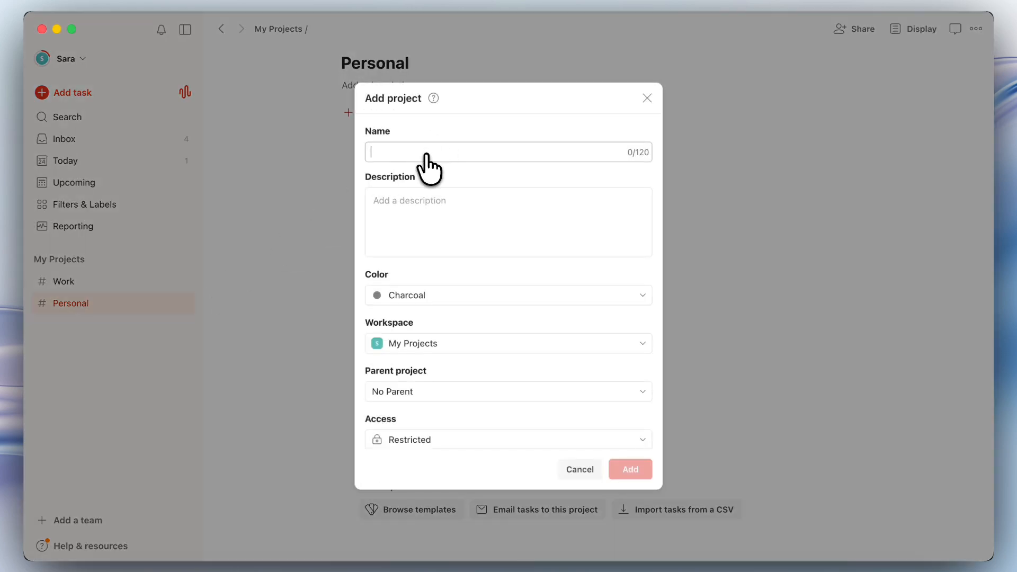
pyautogui.write('Groce')
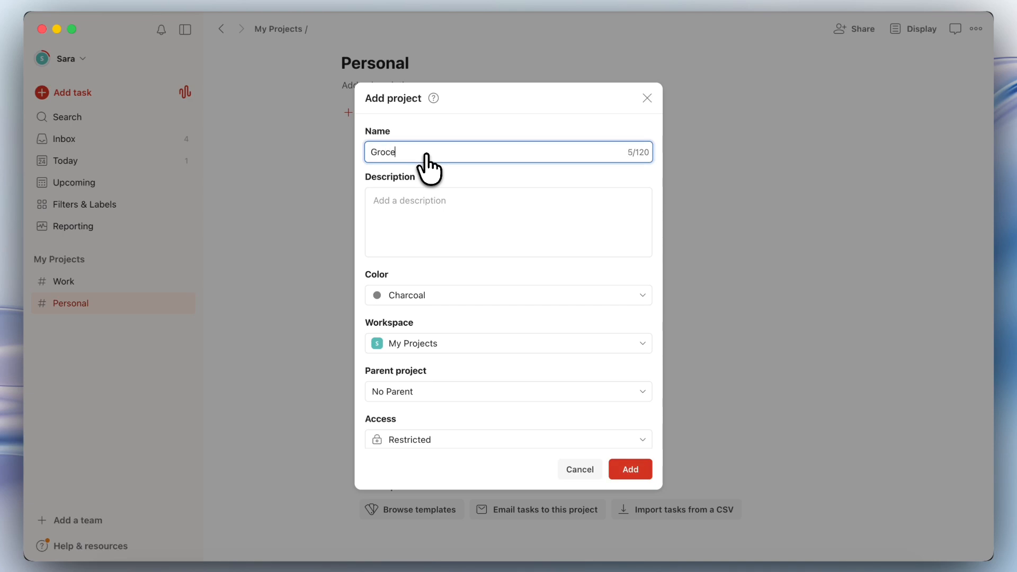
pyautogui.write('ry List')
pyautogui.press('Return')
# Step: Move the Inbox's project proposal and marketing report tasks to Work, the doctor's appointment task to Personal, and the eggs task to Grocery List
pyautogui.click(85, 283)
pyautogui.click(88, 304)
pyautogui.click(93, 325)
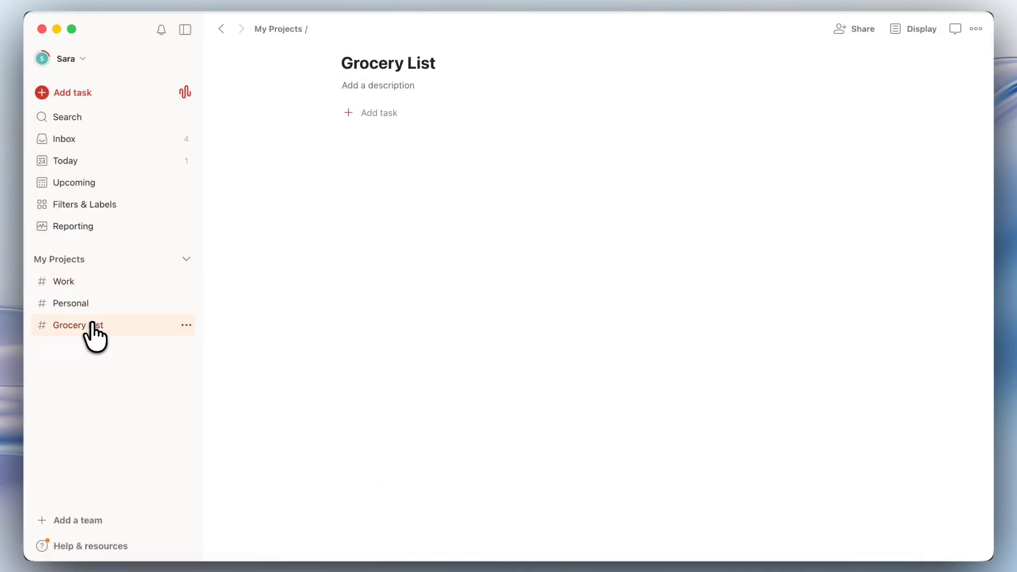
pyautogui.click(83, 281)
pyautogui.click(84, 139)
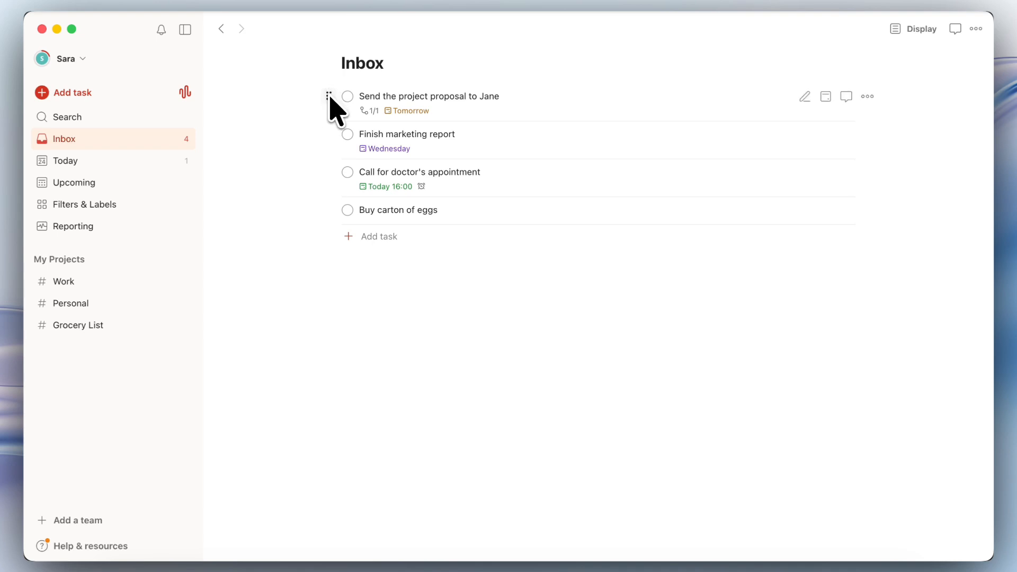
pyautogui.moveTo(329, 96); pyautogui.dragTo(63, 280)
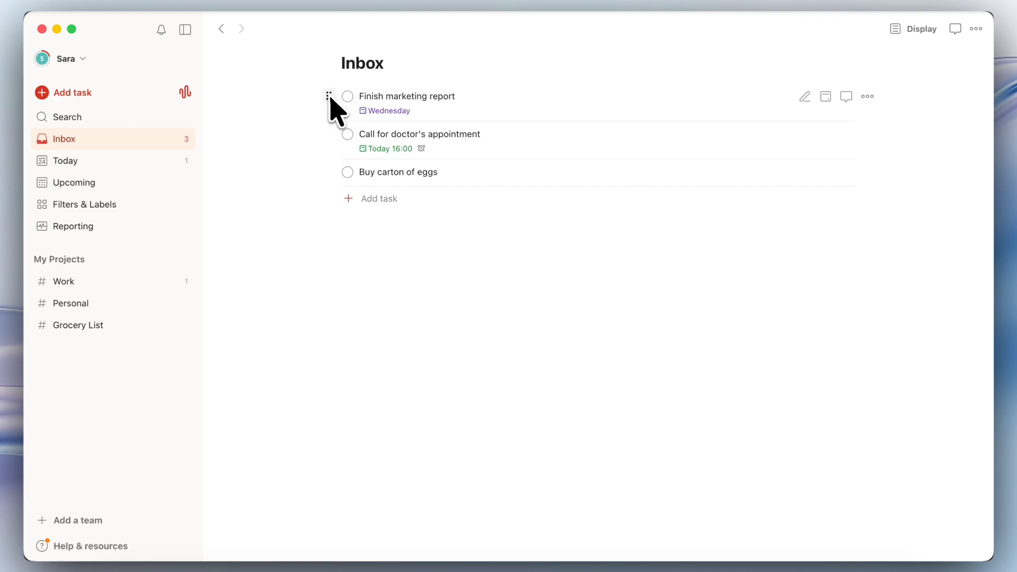
pyautogui.moveTo(329, 97); pyautogui.dragTo(64, 277)
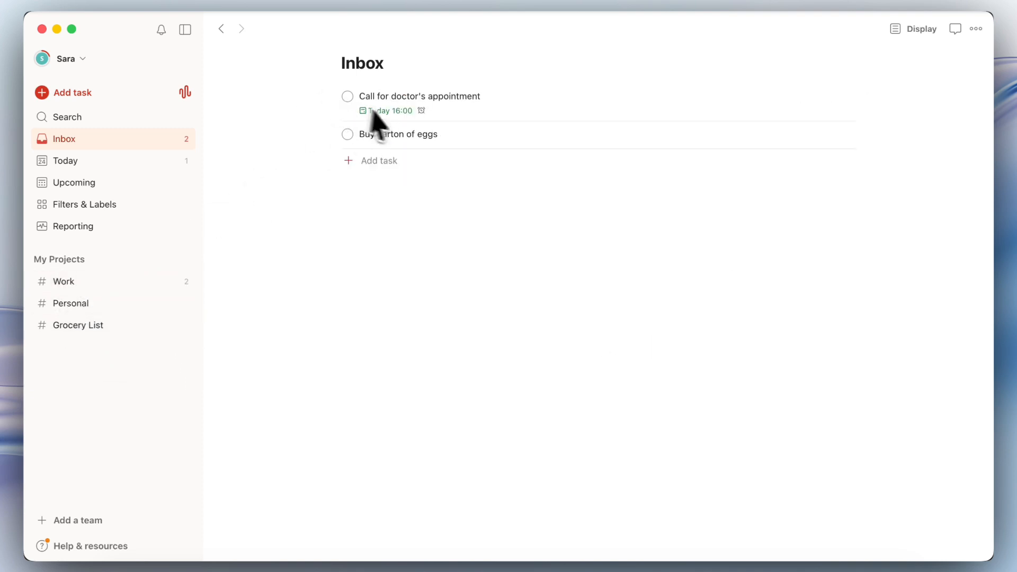
pyautogui.moveTo(329, 97); pyautogui.dragTo(88, 303)
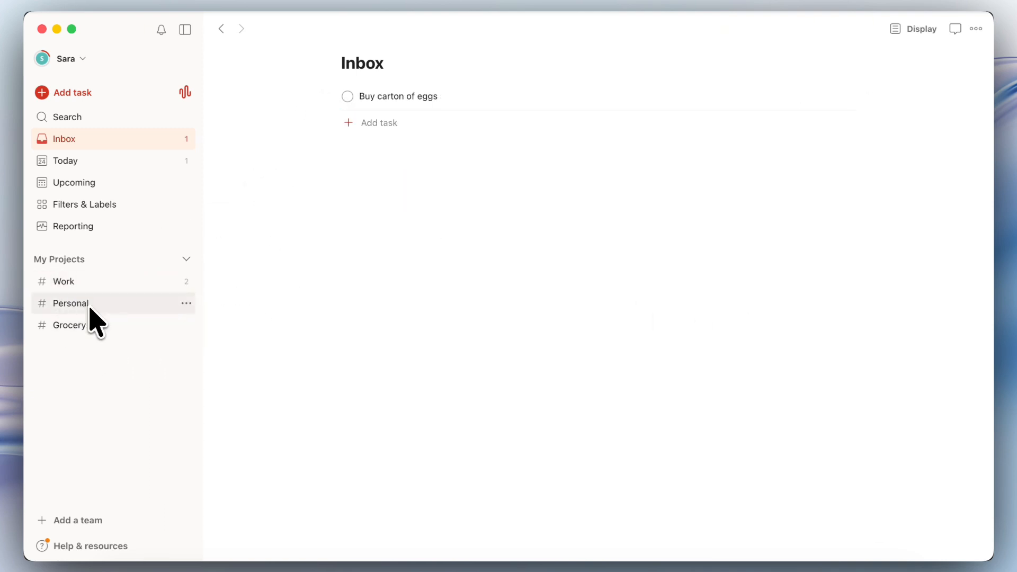
pyautogui.moveTo(329, 99); pyautogui.dragTo(86, 326)
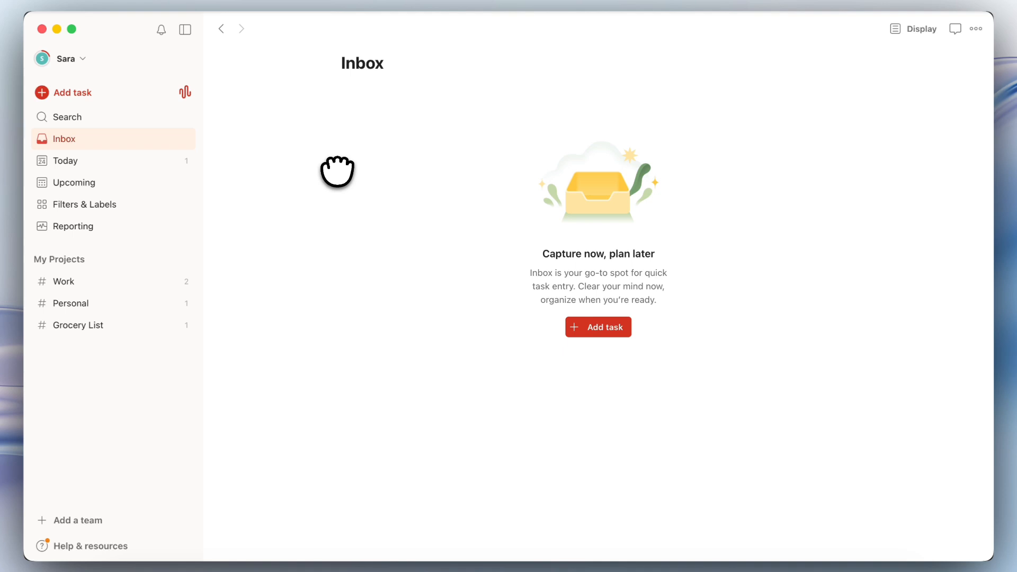
# Step: Review the tasks sorted into the Work, Personal and Grocery List projects, and look at where the Work project's description is edited
pyautogui.click(82, 286)
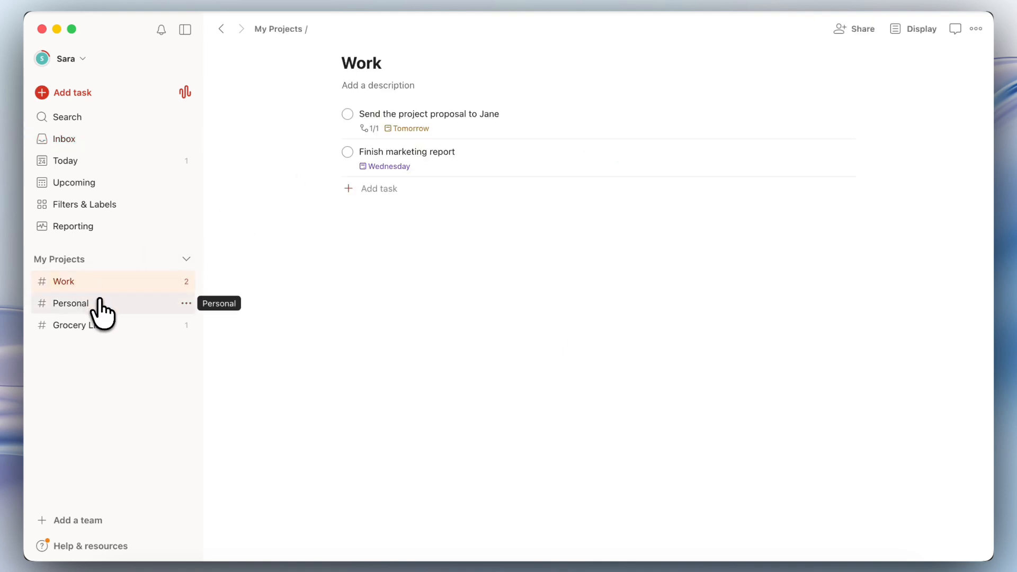
pyautogui.click(100, 310)
pyautogui.click(101, 329)
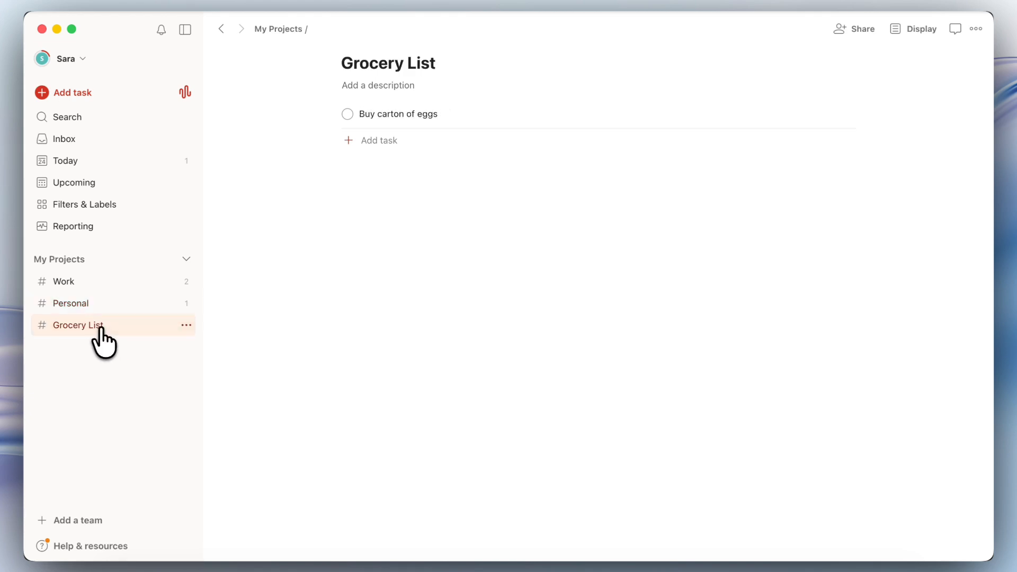
pyautogui.click(97, 286)
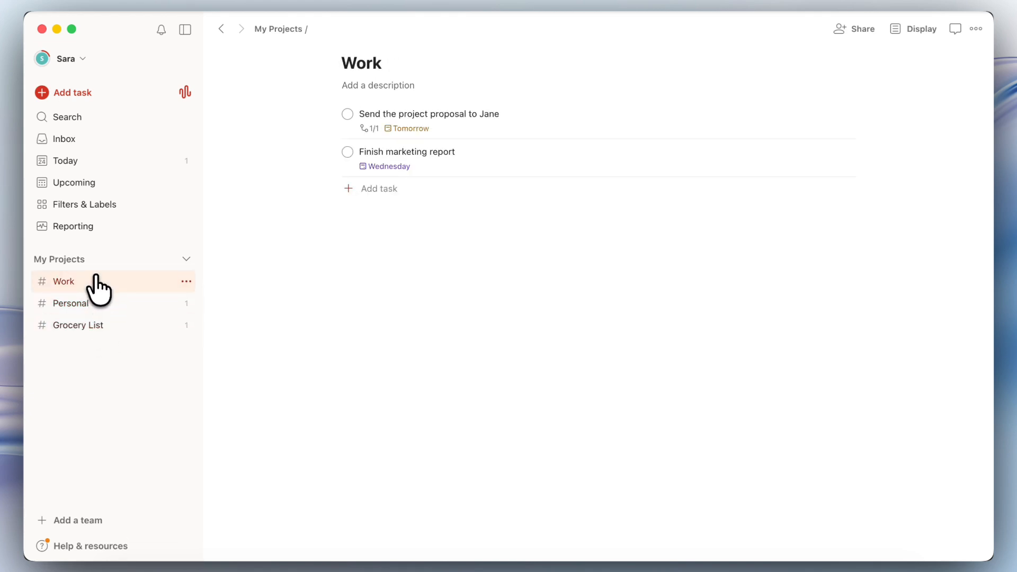
pyautogui.click(360, 86)
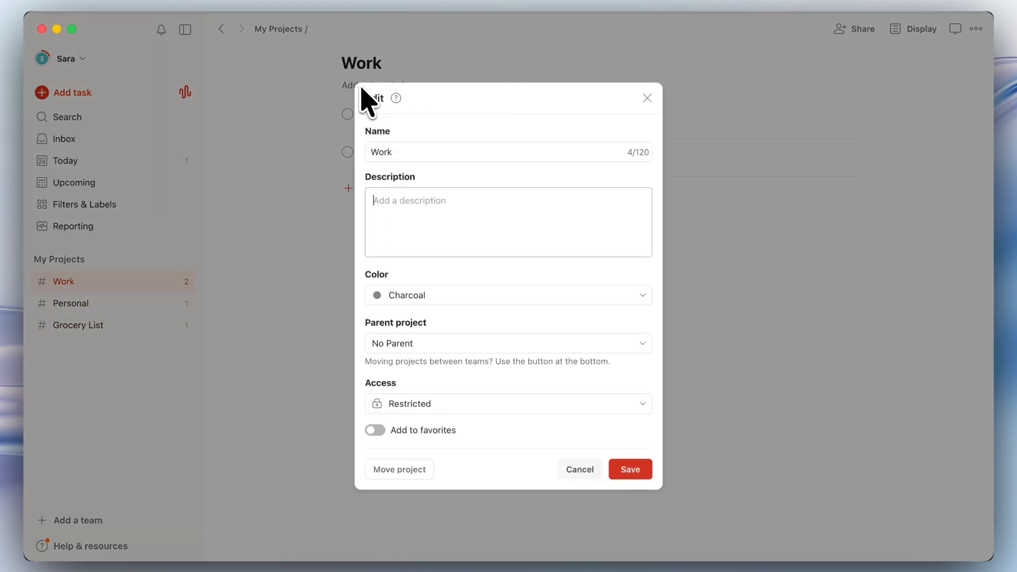
pyautogui.click(288, 257)
# Step: Add a section named Admin to the Work project and move the "Finish marketing report" task into it
pyautogui.click(600, 215)
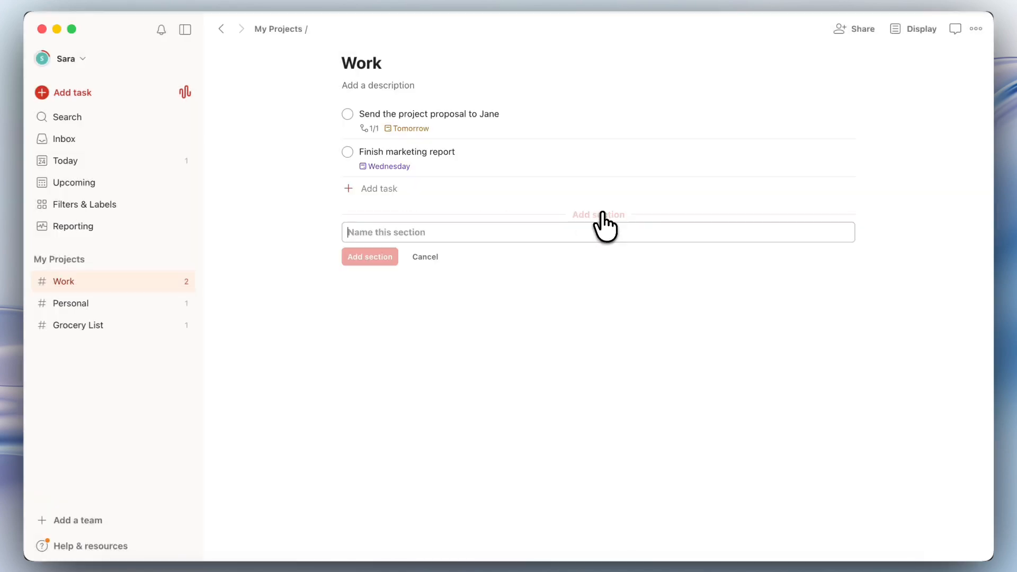
pyautogui.write('Admin')
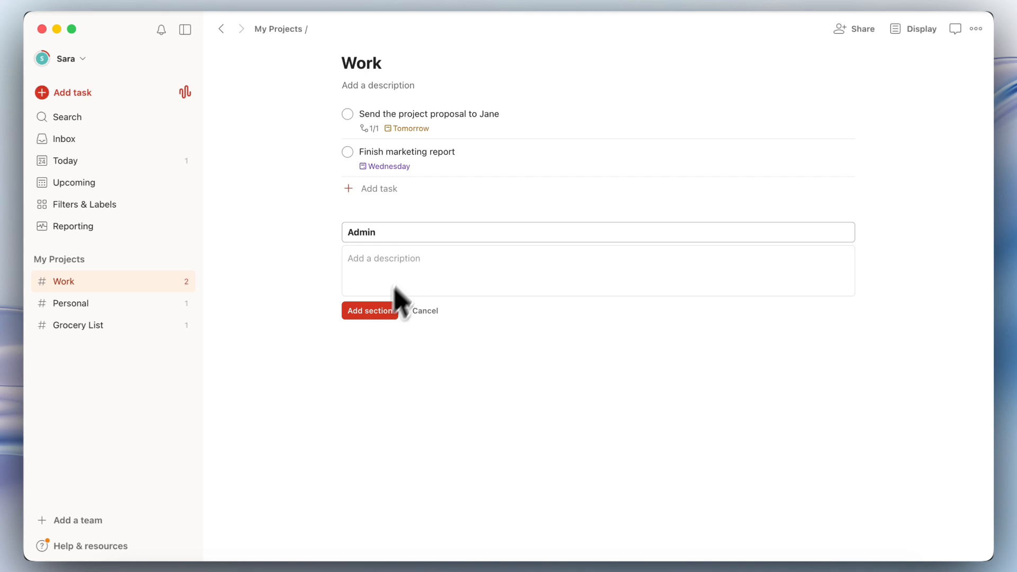
pyautogui.click(381, 311)
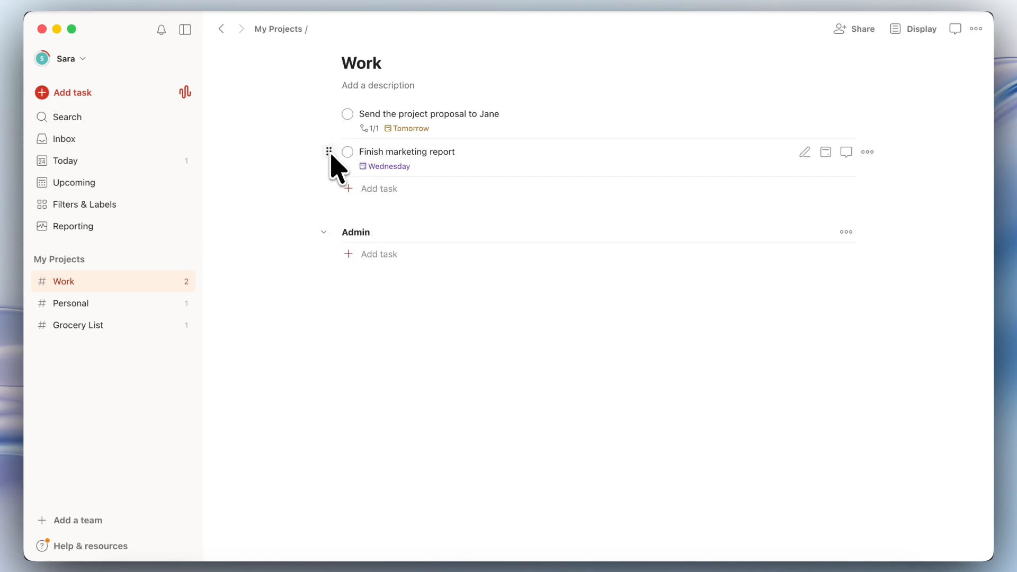
pyautogui.moveTo(329, 152); pyautogui.dragTo(368, 244)
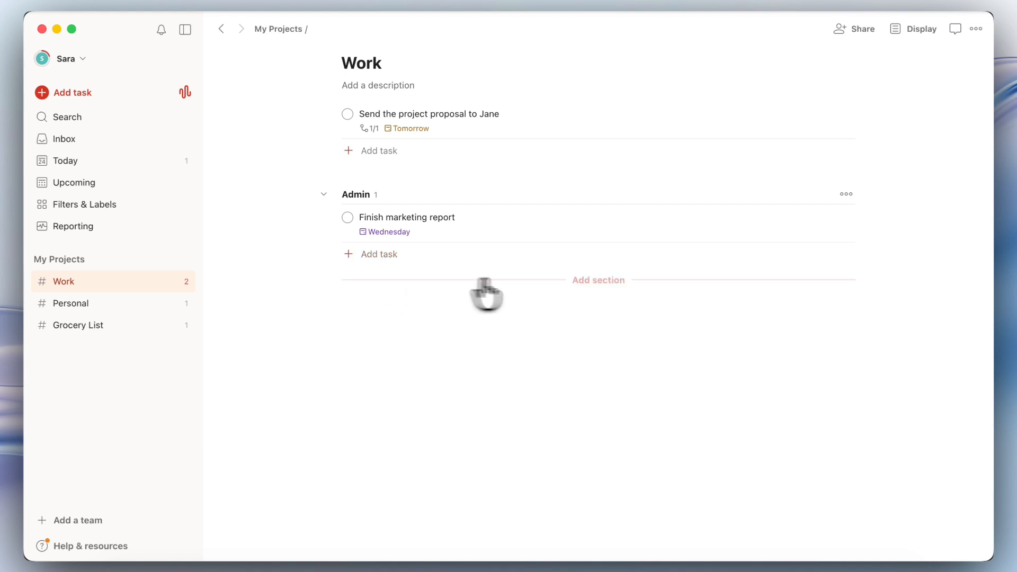
# Step: Add a section named Client to the Work project and move the project proposal task into it
pyautogui.click(545, 279)
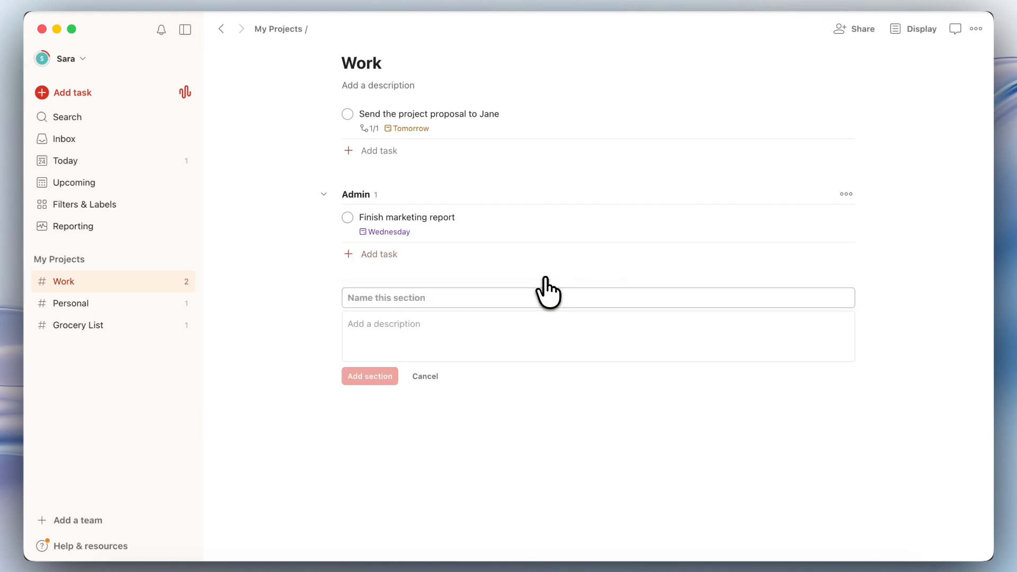
pyautogui.write('Client')
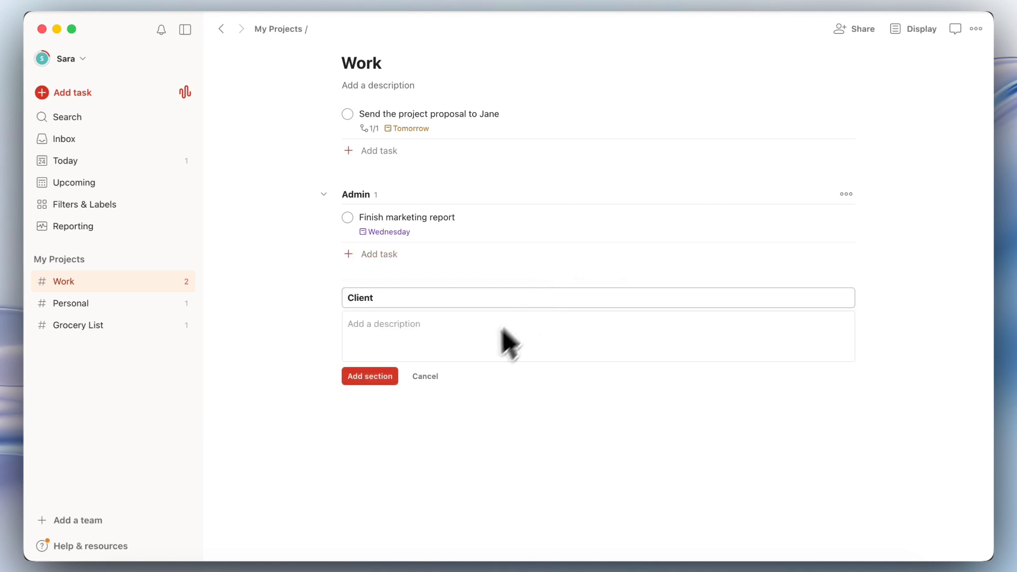
pyautogui.click(376, 377)
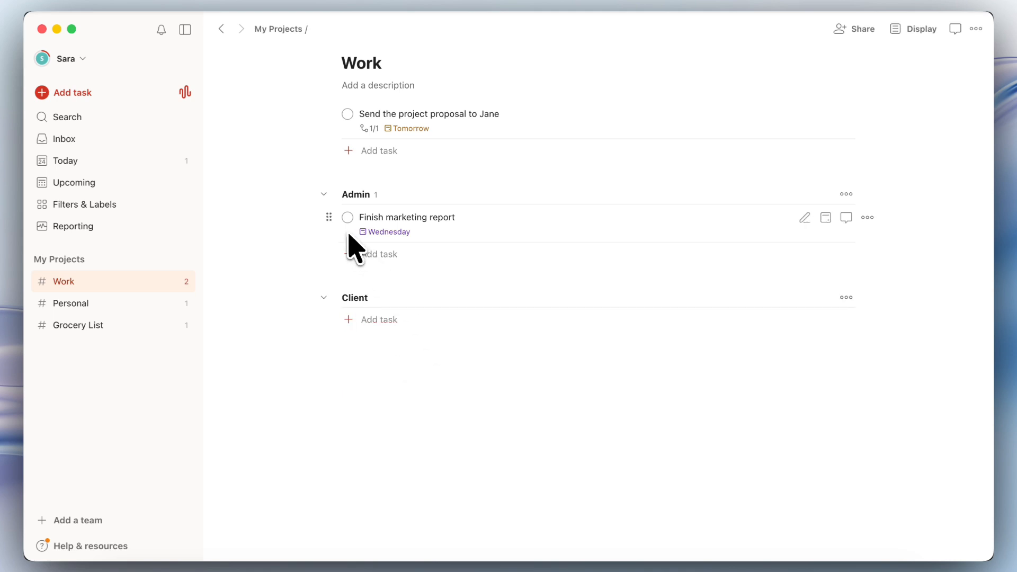
pyautogui.moveTo(329, 114); pyautogui.dragTo(370, 297)
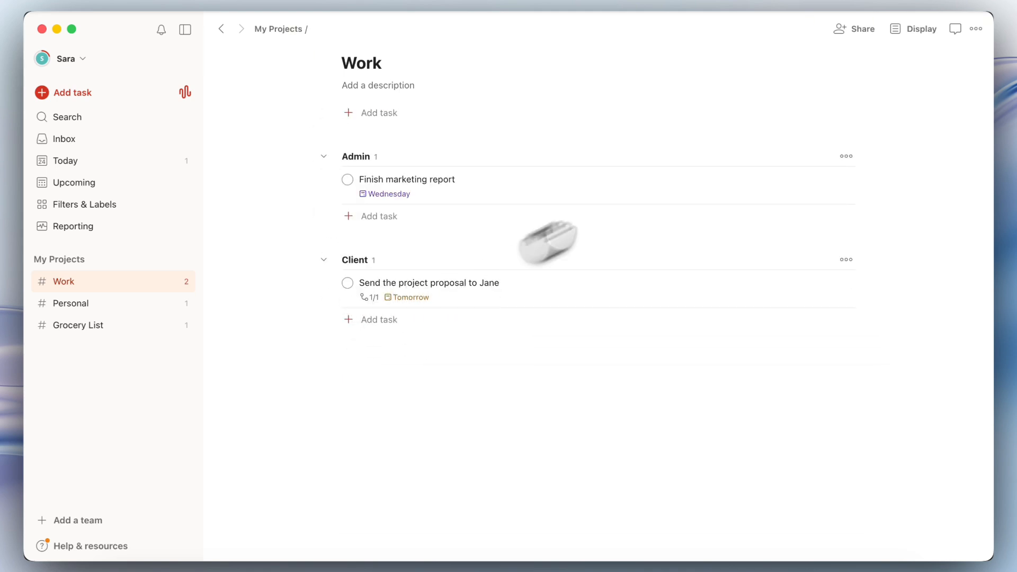
# Step: Preview the Work project in Board layout and return it to List layout
pyautogui.click(918, 31)
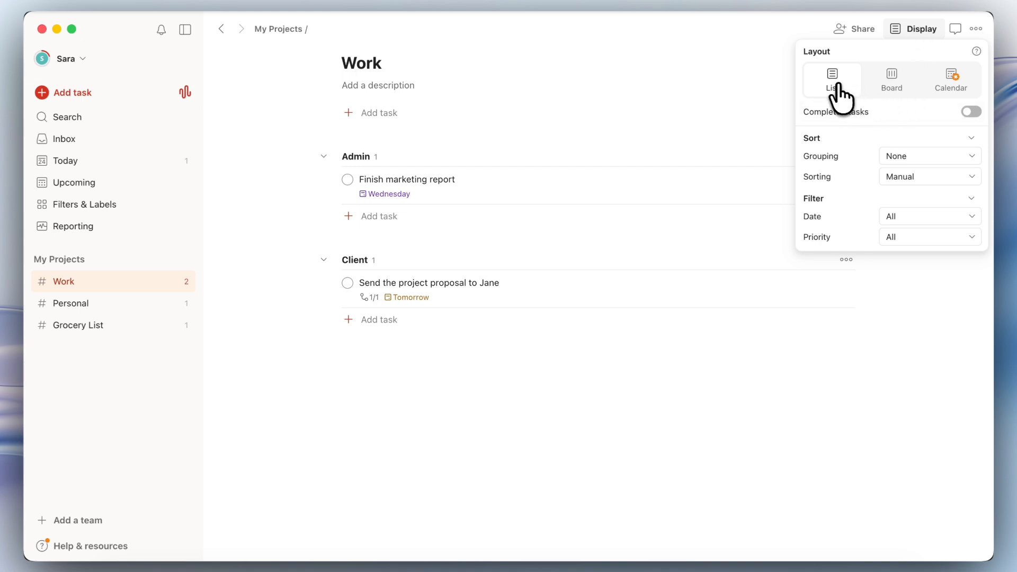
pyautogui.click(904, 96)
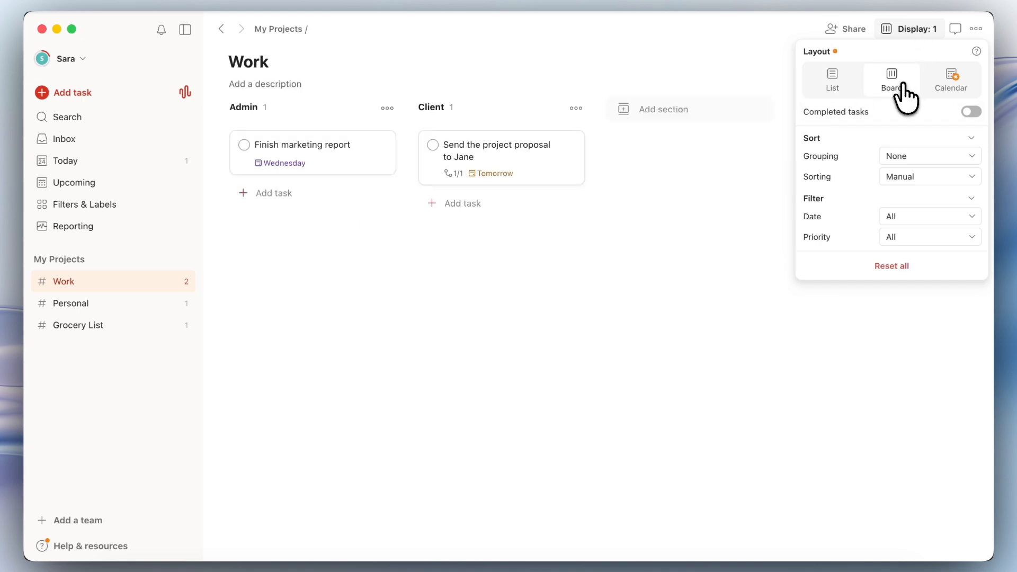
pyautogui.click(830, 98)
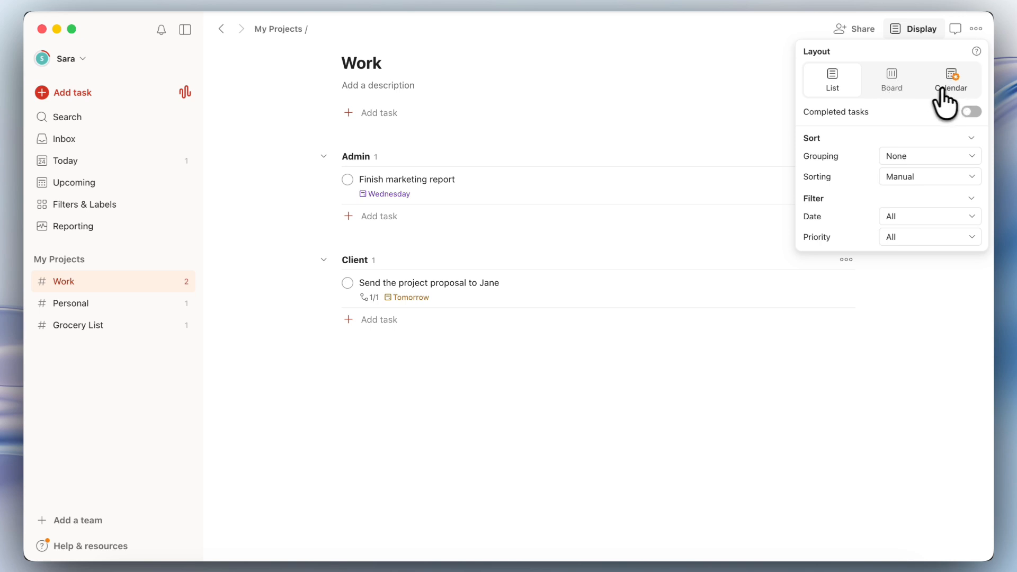
pyautogui.moveTo(940, 98)
pyautogui.click(691, 82)
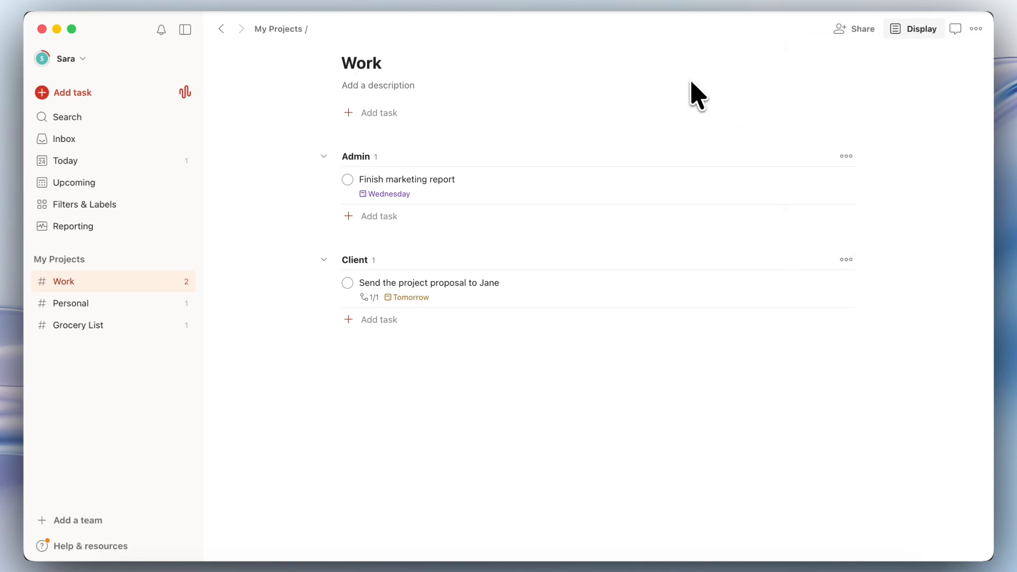
# Step: Look at the Work project's option for emailing tasks to it and its options for sharing with other people
pyautogui.click(976, 29)
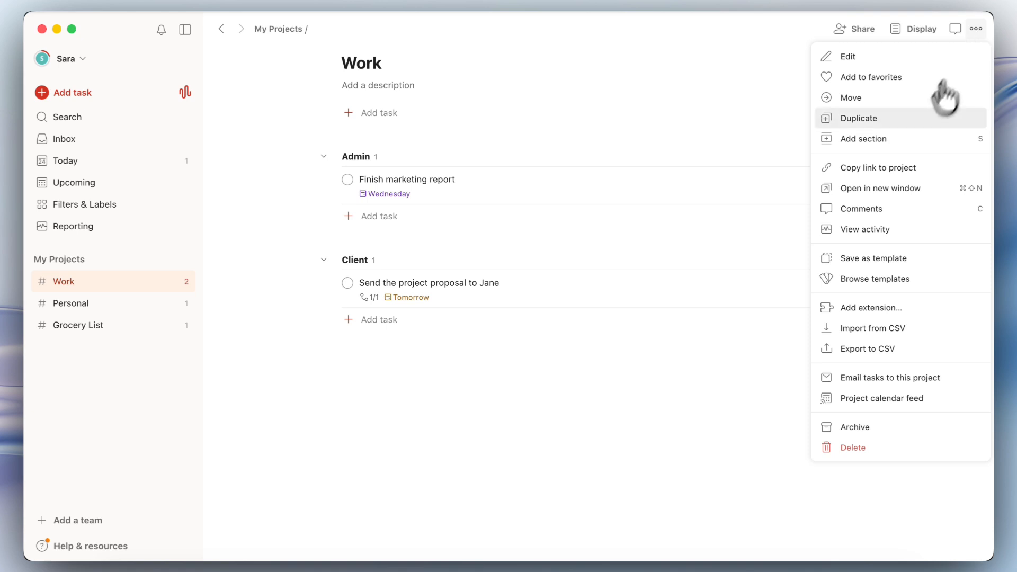
pyautogui.click(895, 386)
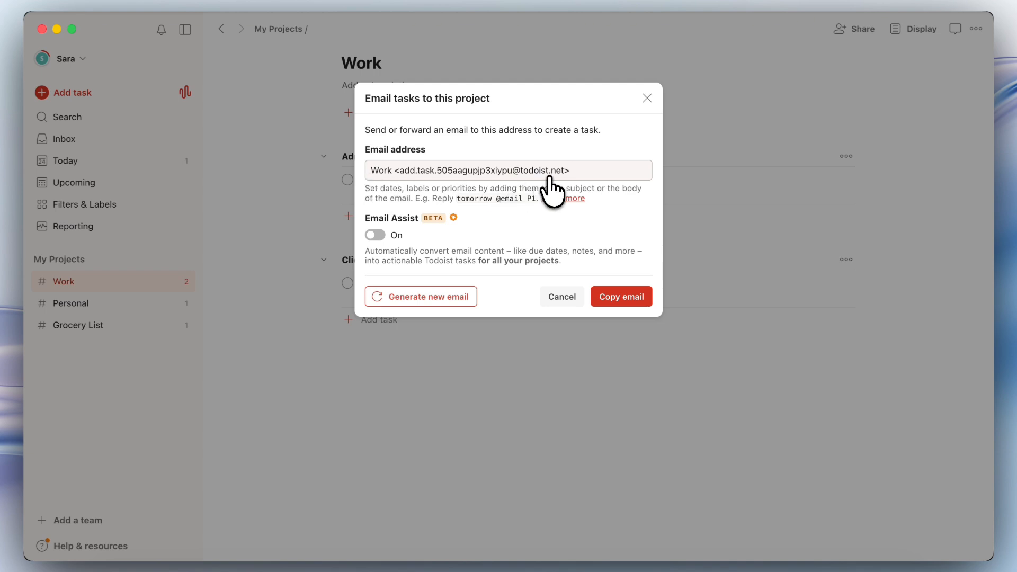
pyautogui.click(647, 98)
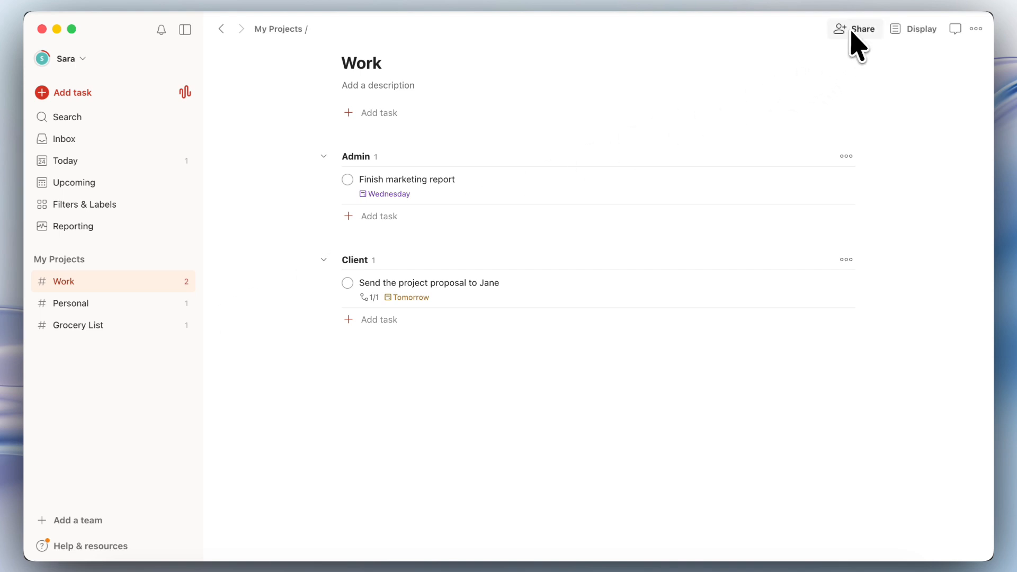
pyautogui.click(867, 31)
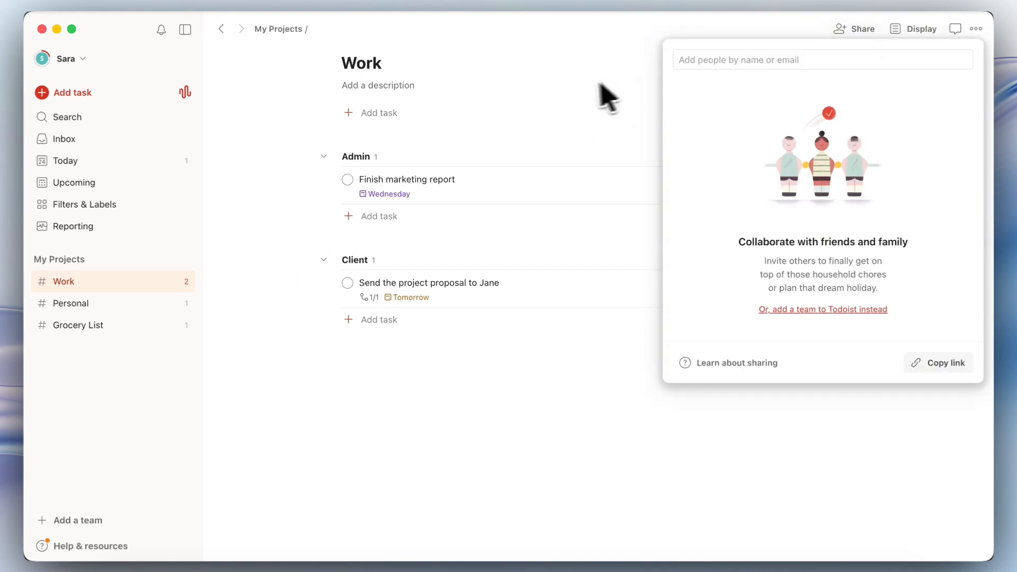
pyautogui.click(575, 87)
# Step: From the Inbox, add the task "Gather all of my finance documents" repeating every month, assigned to the Work project's Admin section
pyautogui.click(94, 329)
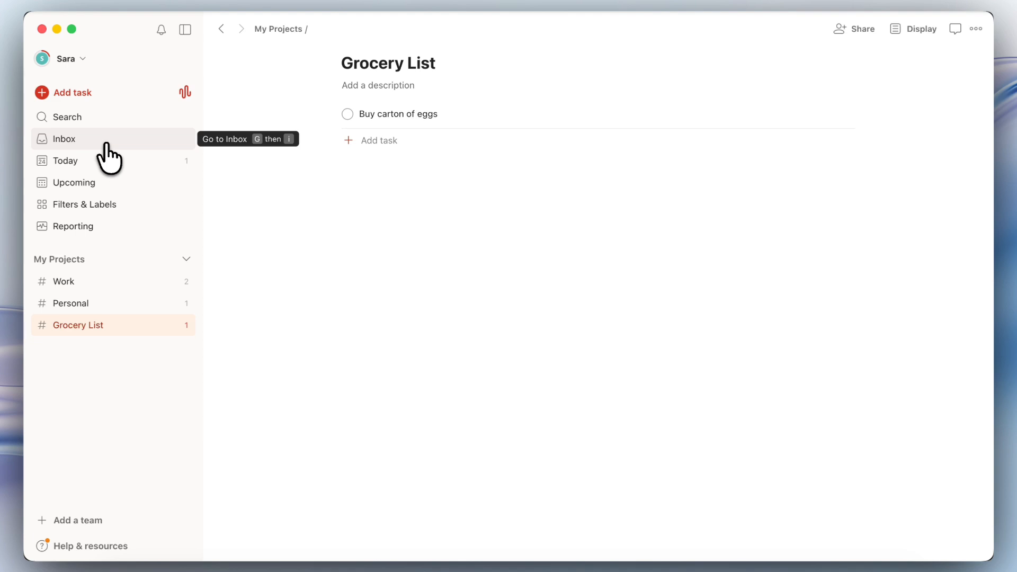
pyautogui.click(106, 145)
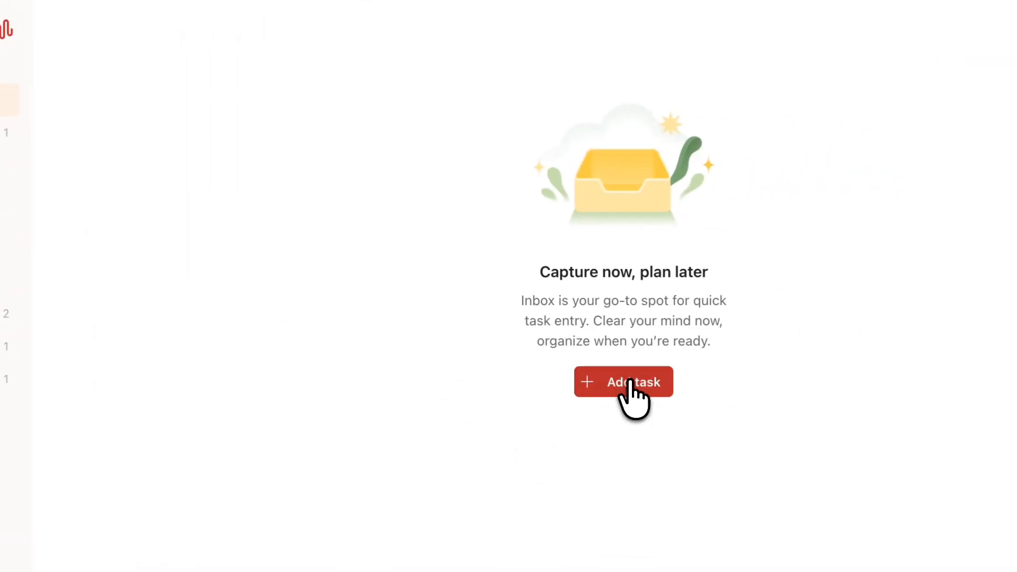
pyautogui.click(631, 381)
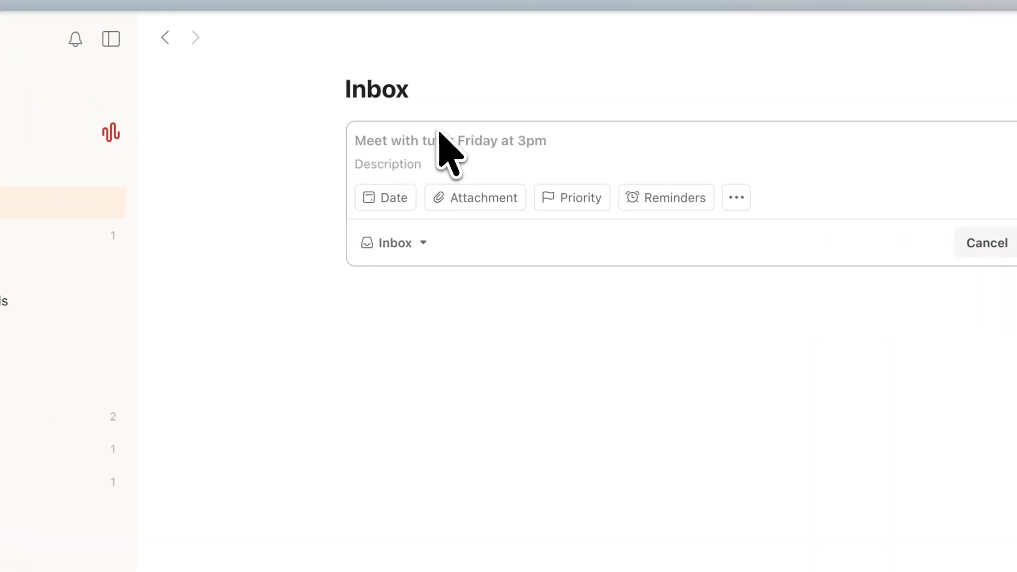
pyautogui.write('Gather all of my finance documents')
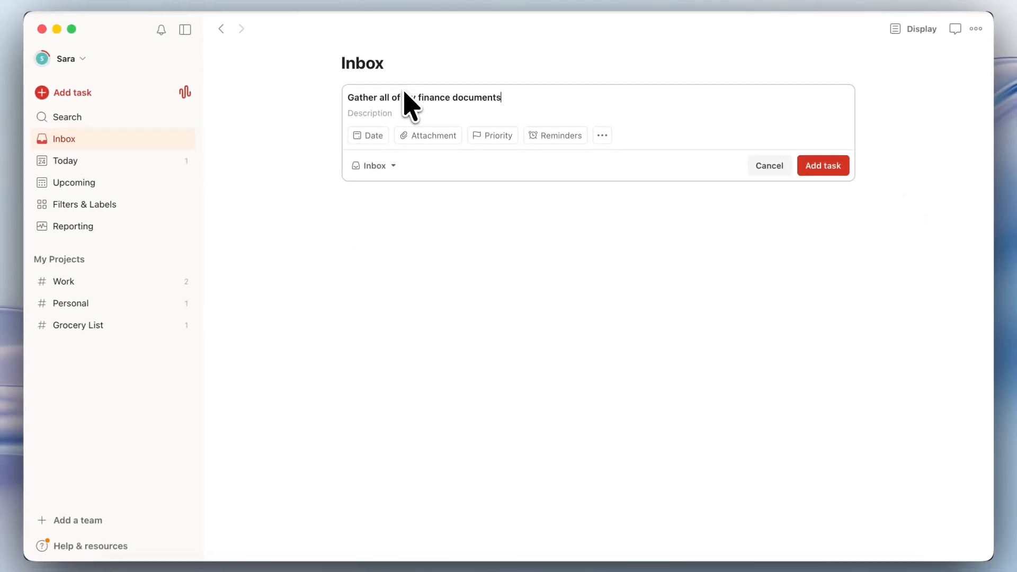
pyautogui.write(' every month')
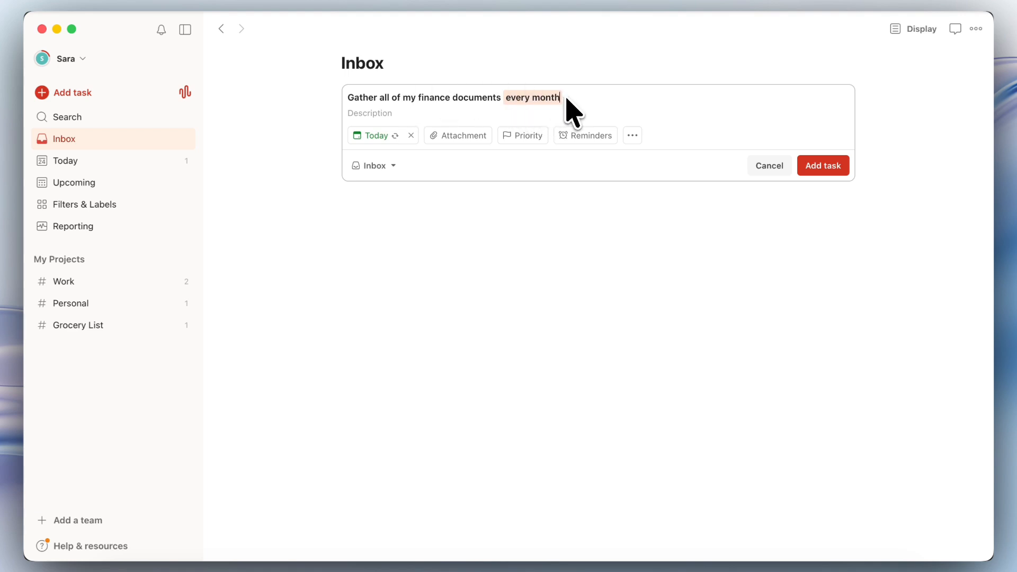
pyautogui.write('#')
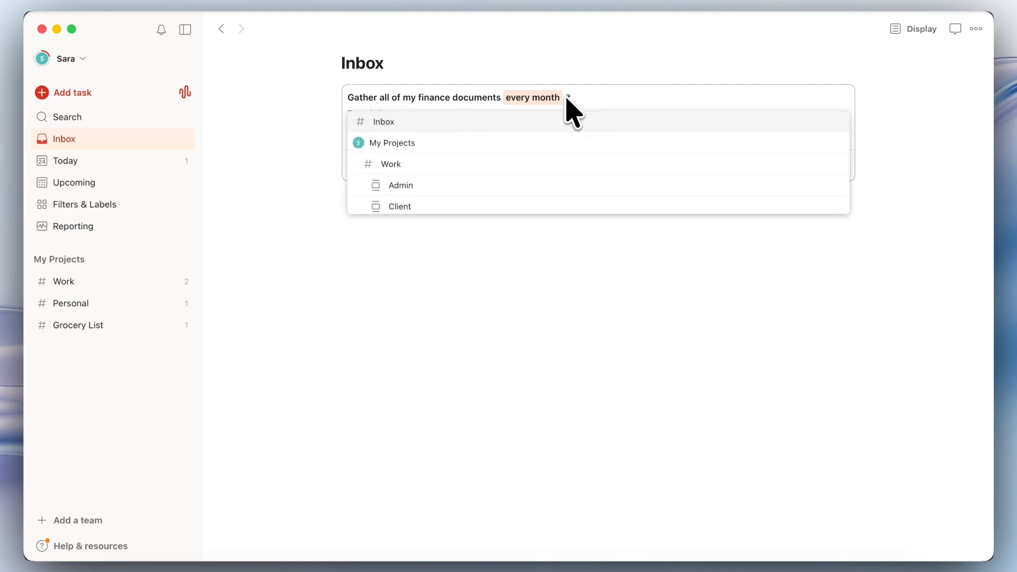
pyautogui.click(464, 192)
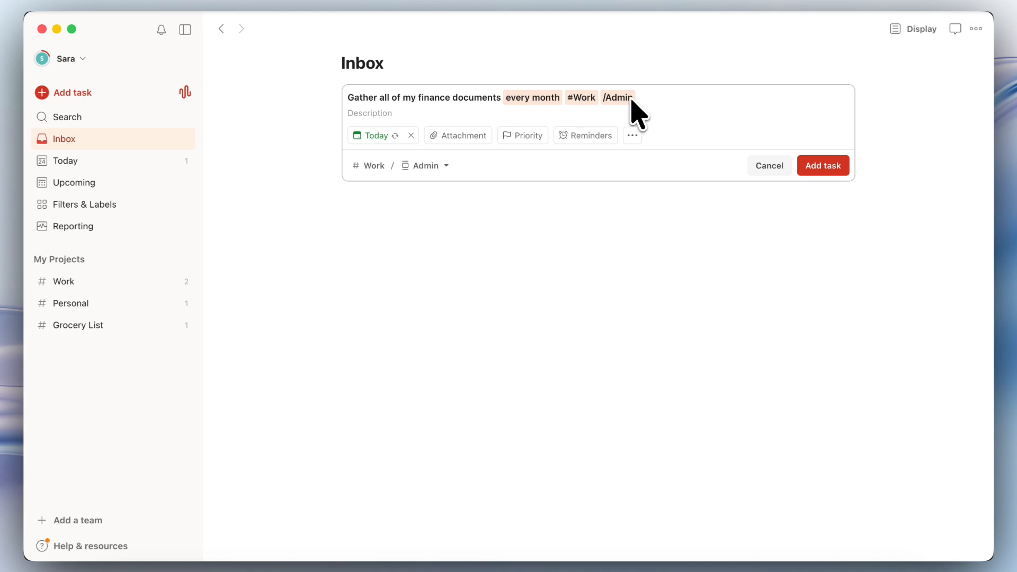
pyautogui.click(382, 137)
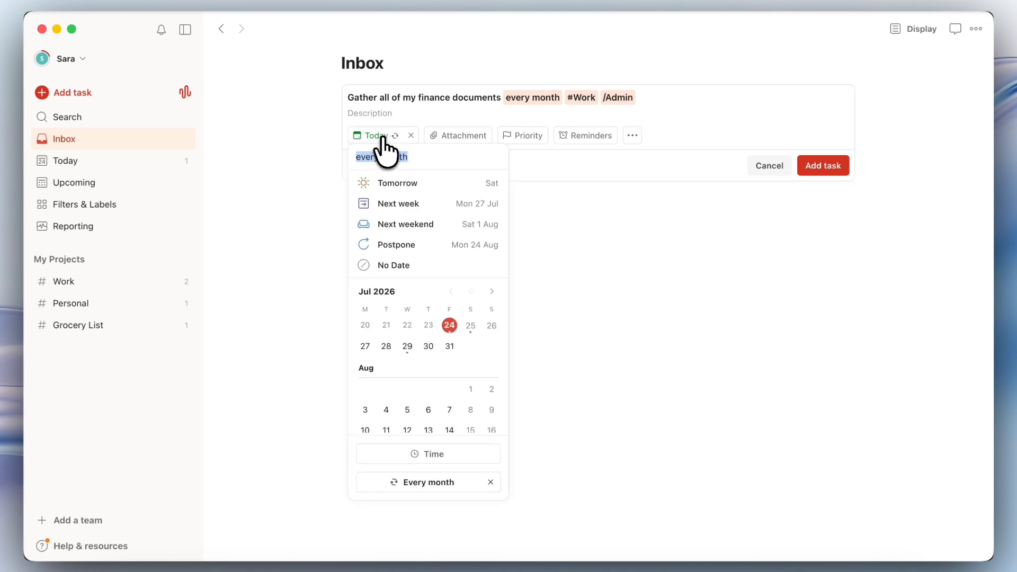
pyautogui.scroll(-10, 454, 391)
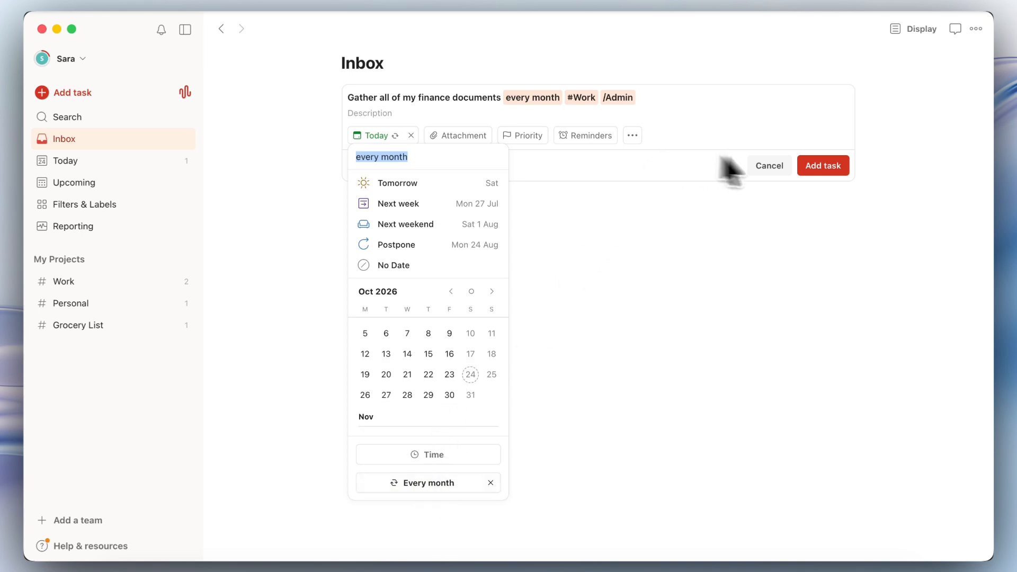
pyautogui.click(825, 165)
pyautogui.click(826, 166)
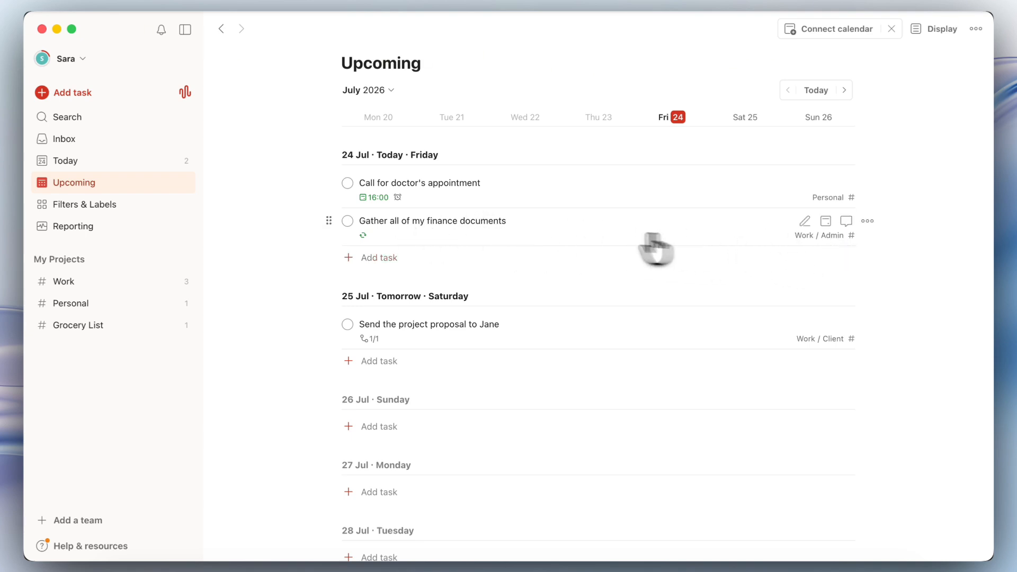
# Step: Complete today's "Gather all of my finance documents" task in Upcoming and check its next occurrence there and in the Work project
pyautogui.click(347, 221)
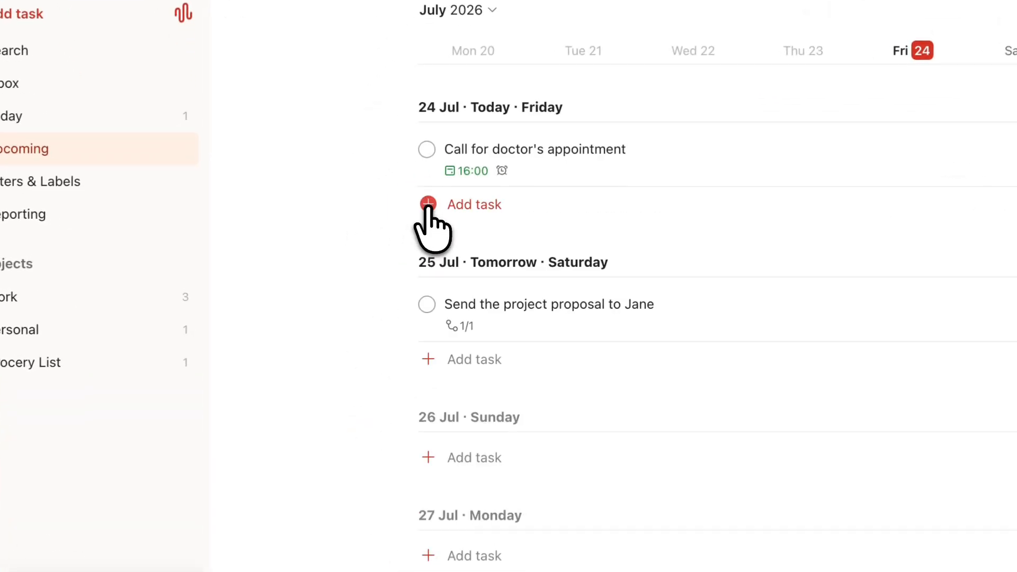
pyautogui.scroll(-6, 329, 336)
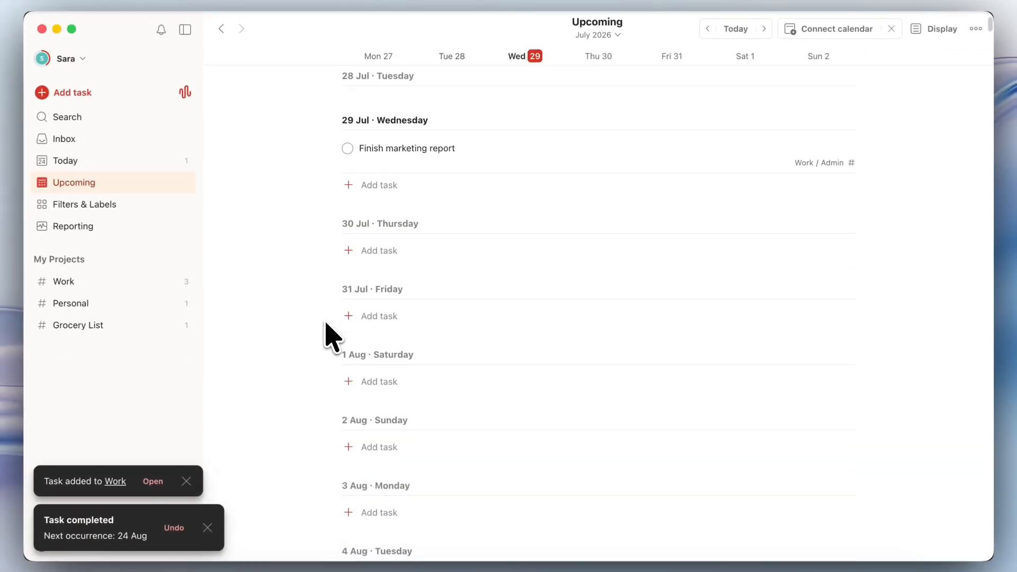
pyautogui.scroll(-20, 326, 324)
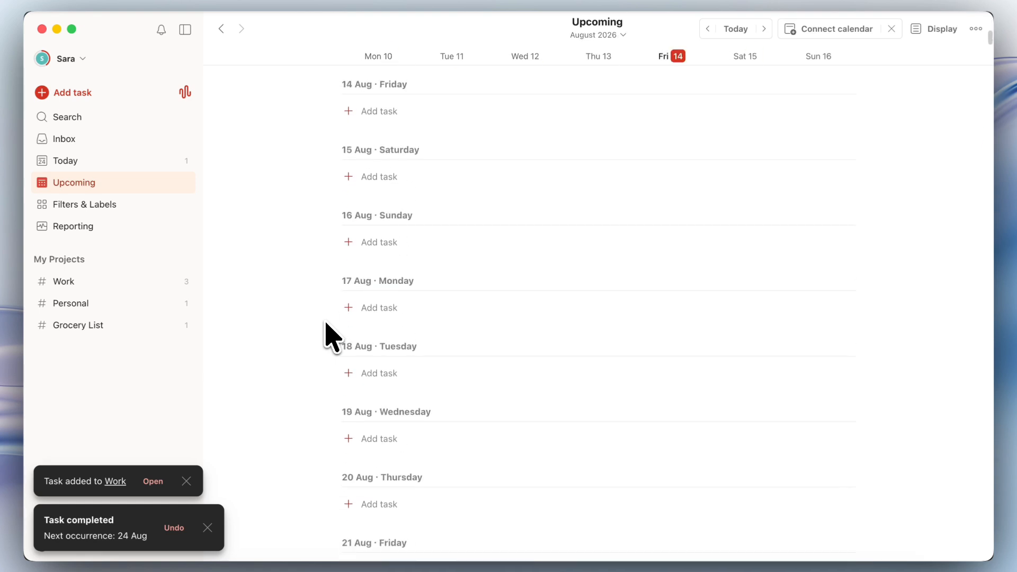
pyautogui.scroll(-1, 326, 337)
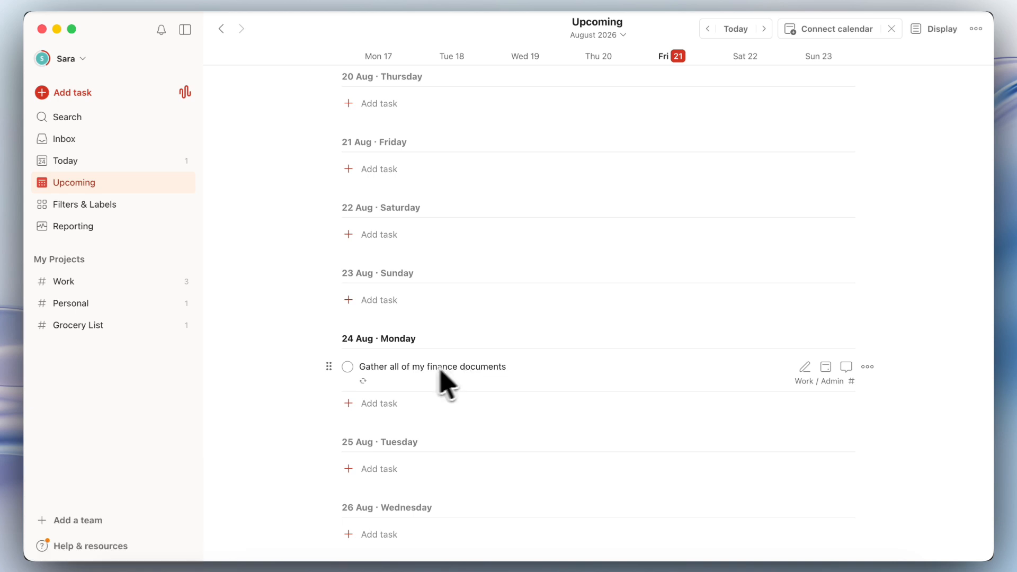
pyautogui.click(88, 281)
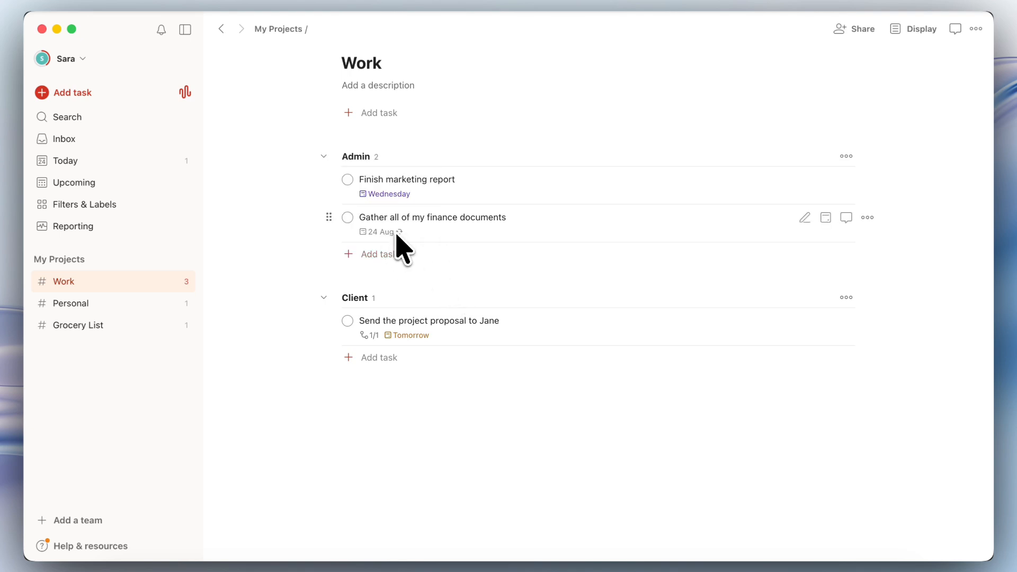
# Step: Add the task "Take out trash" repeating every Monday to the Inbox, move it to the Personal project and check it there
pyautogui.click(107, 139)
pyautogui.click(573, 324)
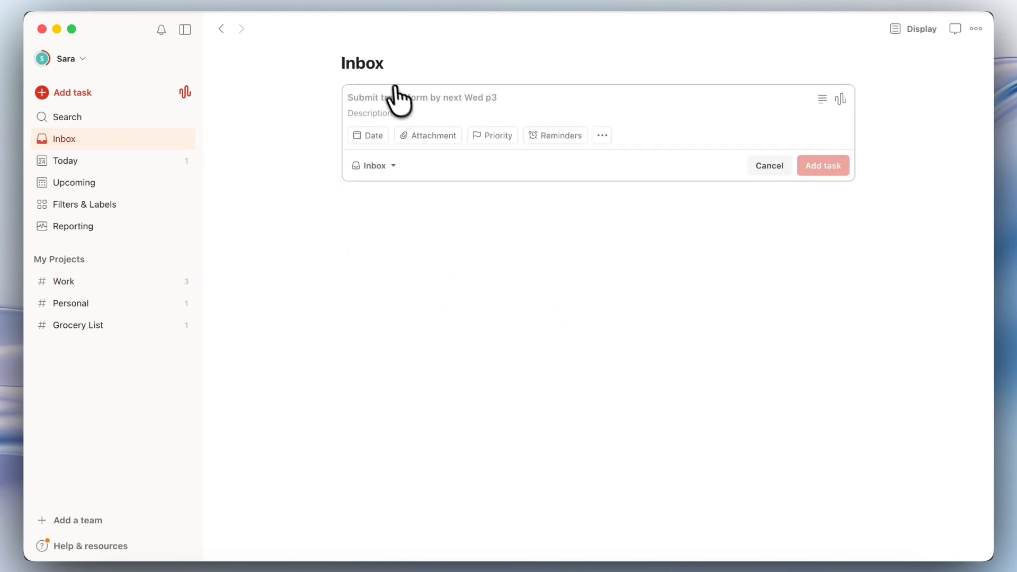
pyautogui.write('Take out trash every monday')
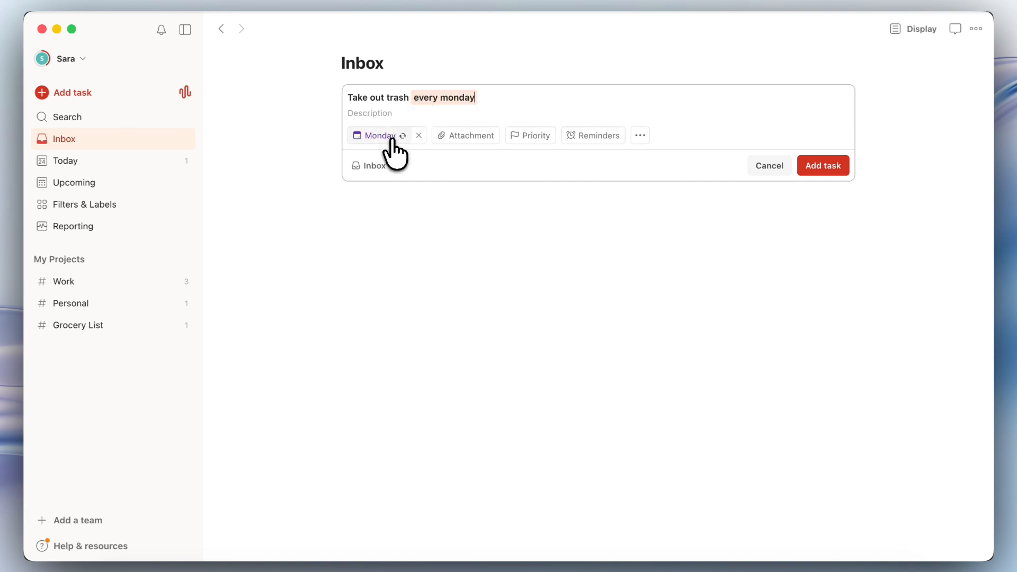
pyautogui.click(823, 165)
pyautogui.moveTo(333, 103); pyautogui.dragTo(78, 304)
pyautogui.click(79, 304)
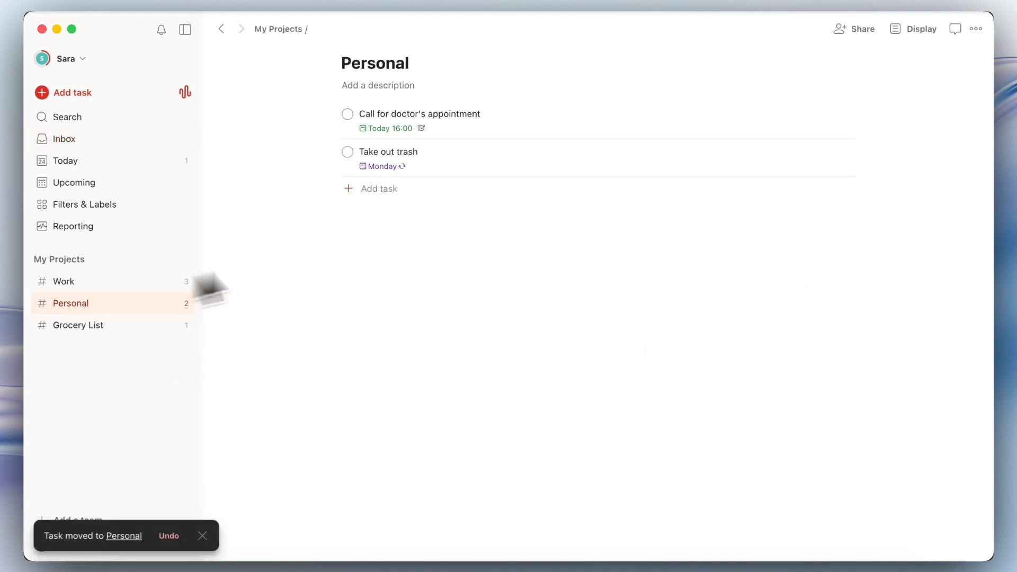
pyautogui.moveTo(391, 169)
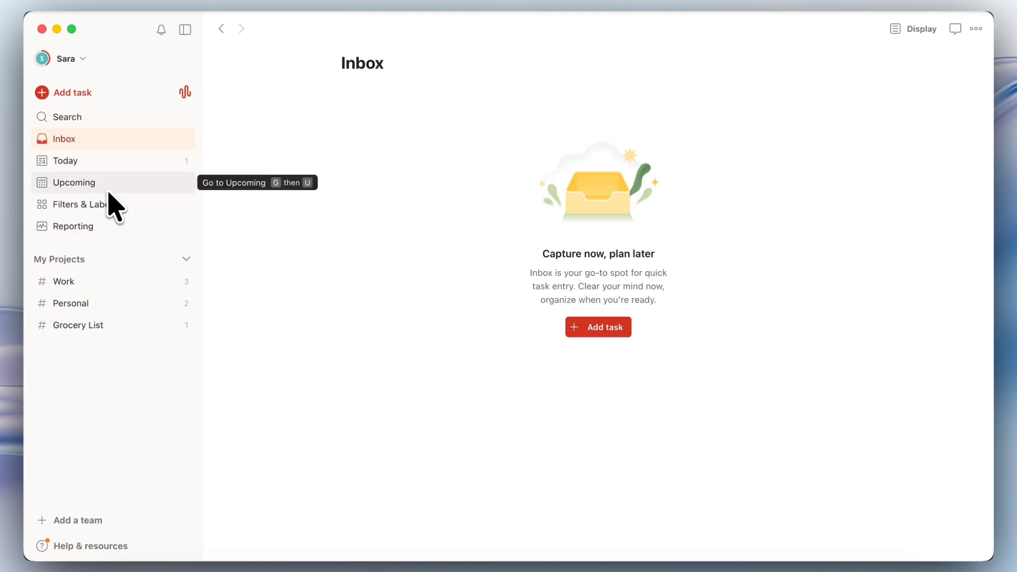
# Step: Dictate the tasks "Send a proposal" for today at 17:00 and "Buy apples", and move them to Work and Grocery List respectively
pyautogui.click(184, 93)
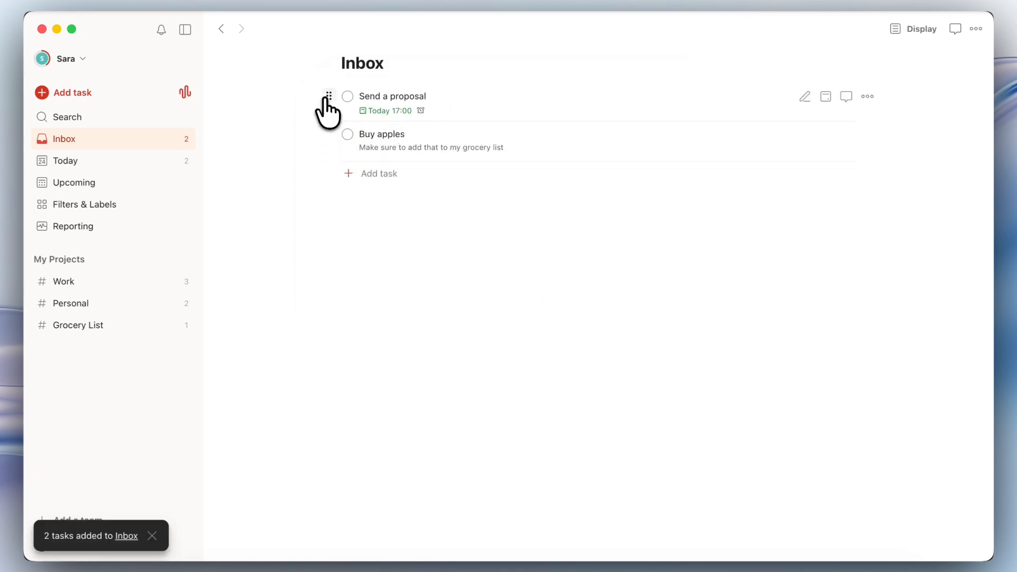
pyautogui.moveTo(329, 134); pyautogui.dragTo(107, 352)
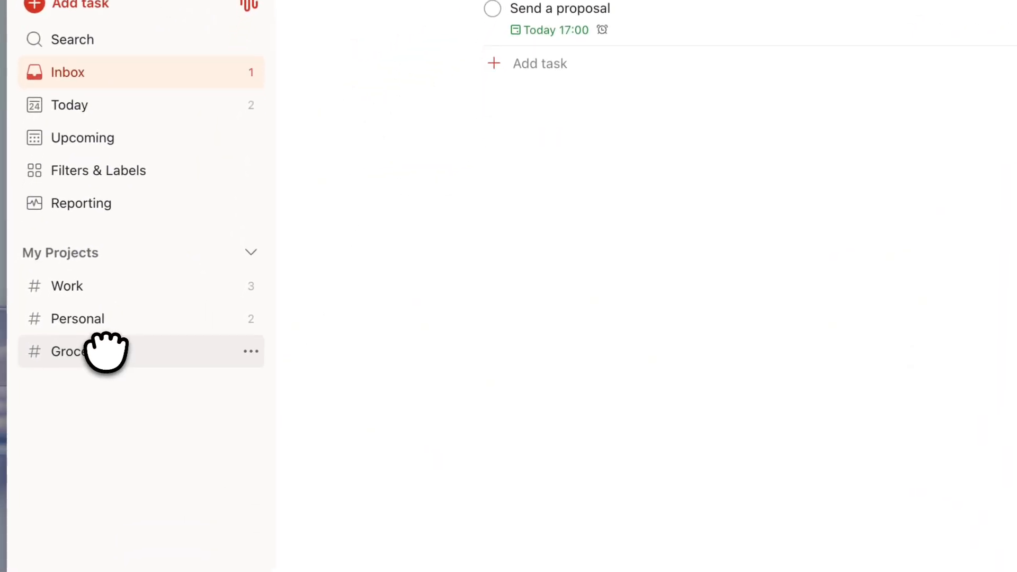
pyautogui.moveTo(465, 72); pyautogui.dragTo(106, 359)
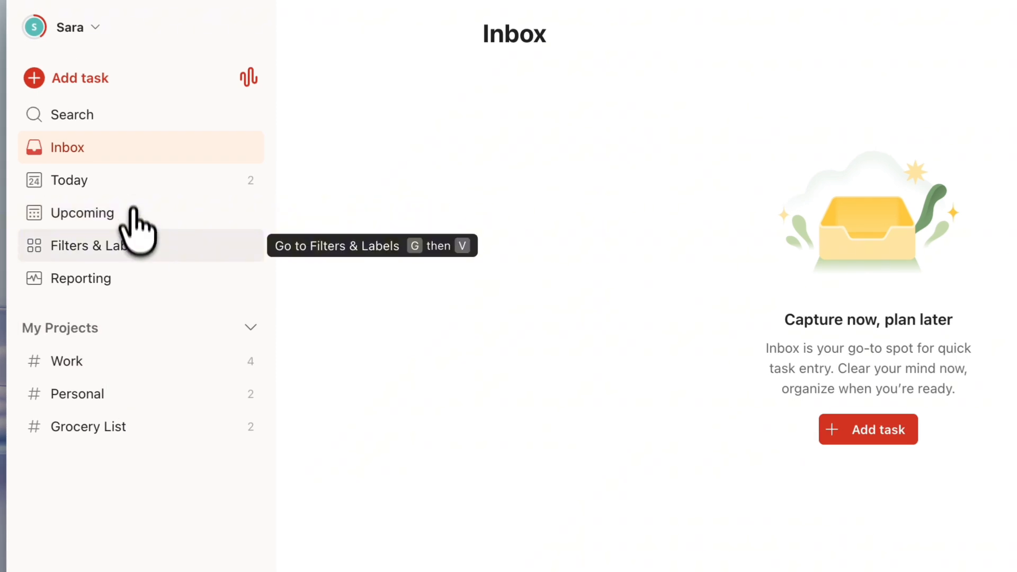
# Step: Look through the "Assigned to me" and "Priority 1" filters and the form for adding a new filter
pyautogui.click(131, 249)
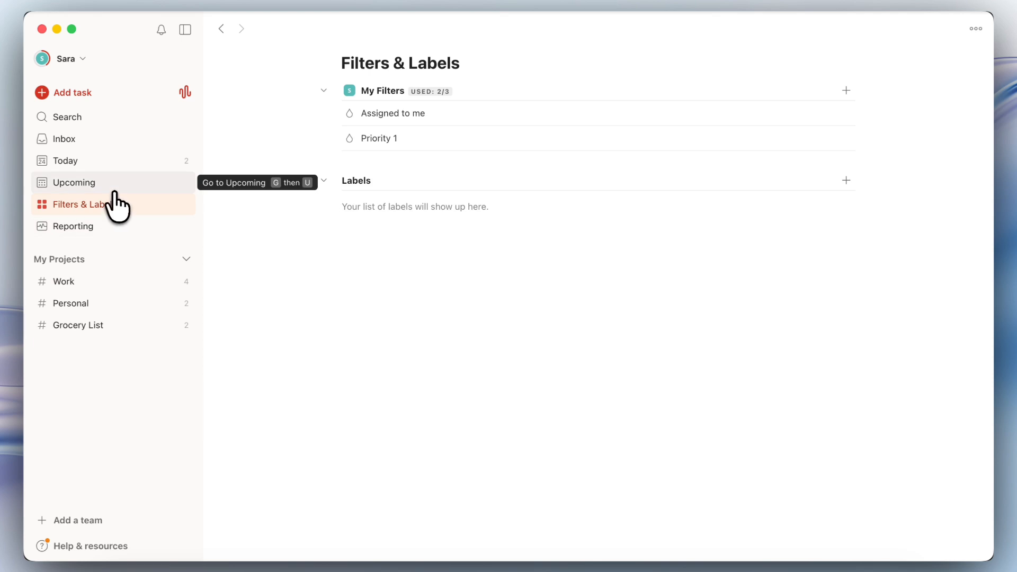
pyautogui.click(406, 114)
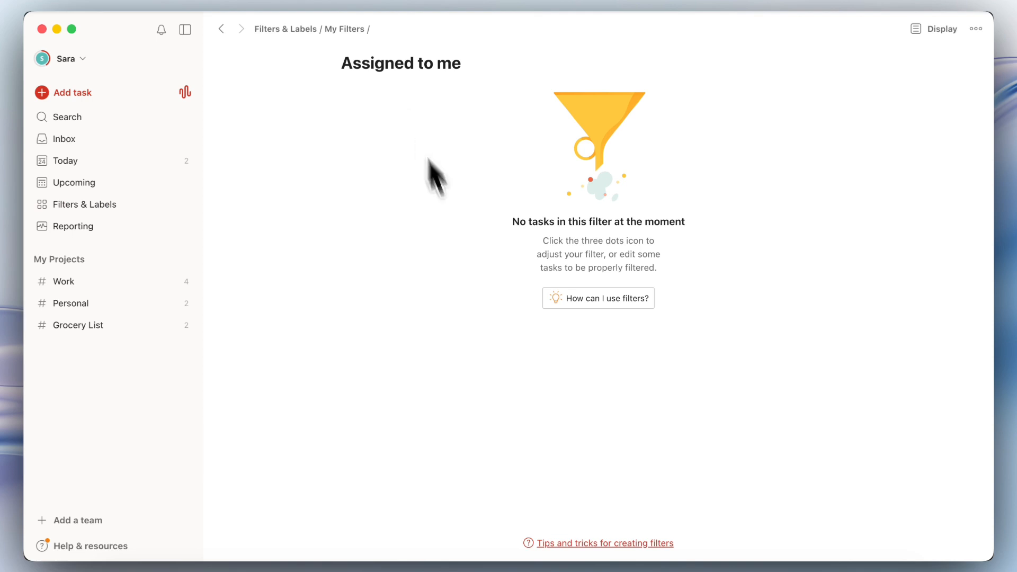
pyautogui.click(288, 30)
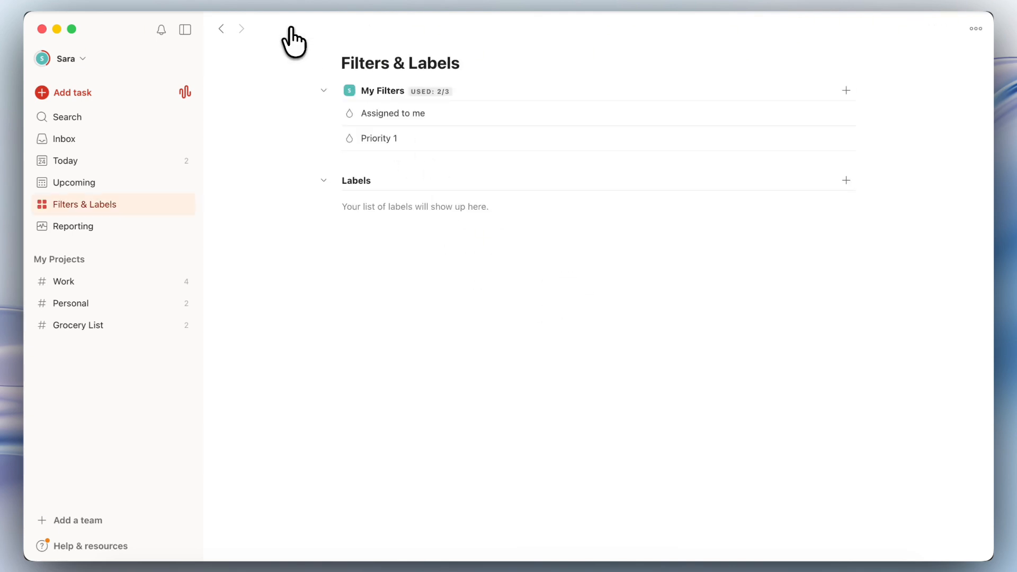
pyautogui.click(389, 141)
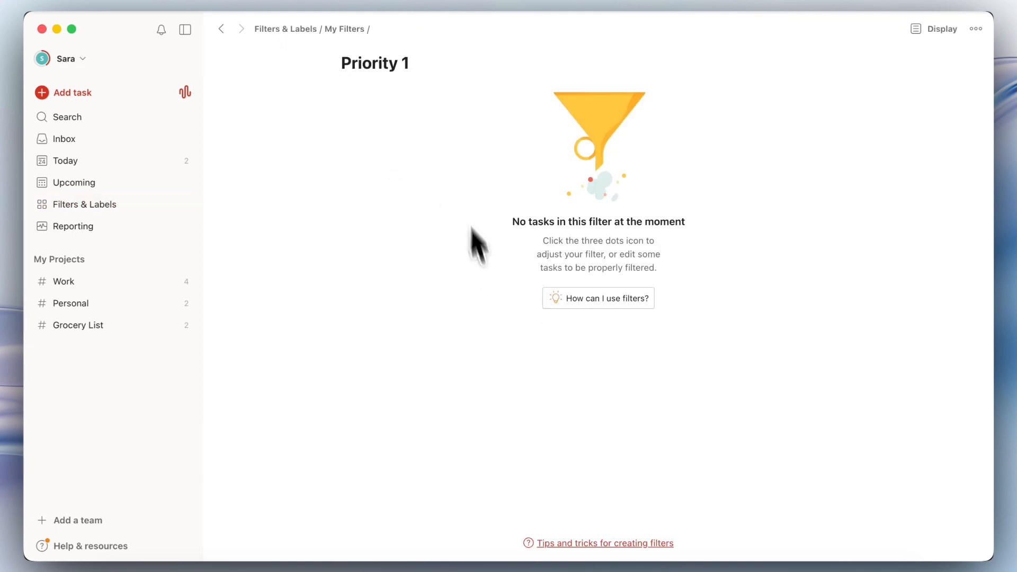
pyautogui.click(283, 29)
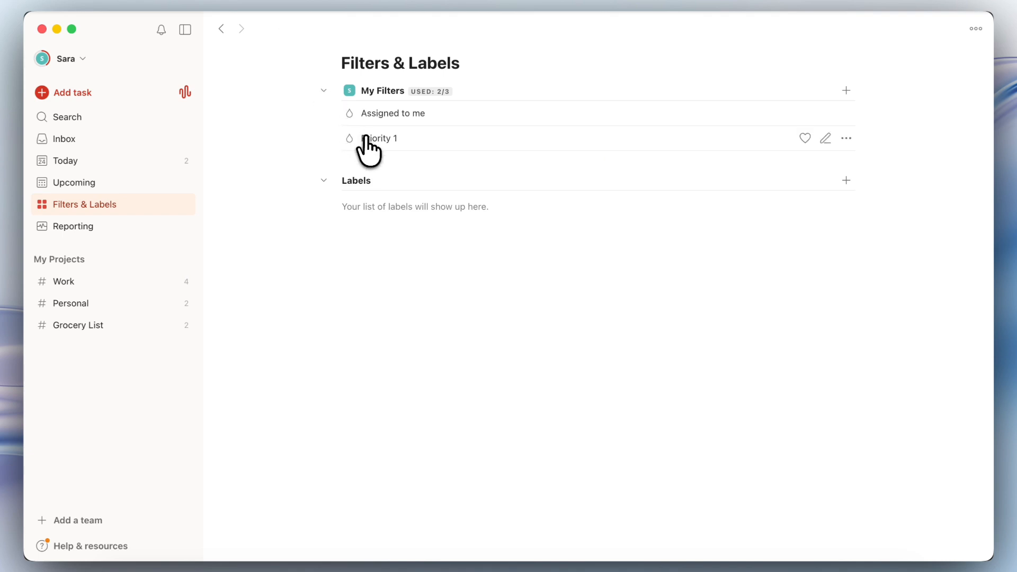
pyautogui.click(846, 91)
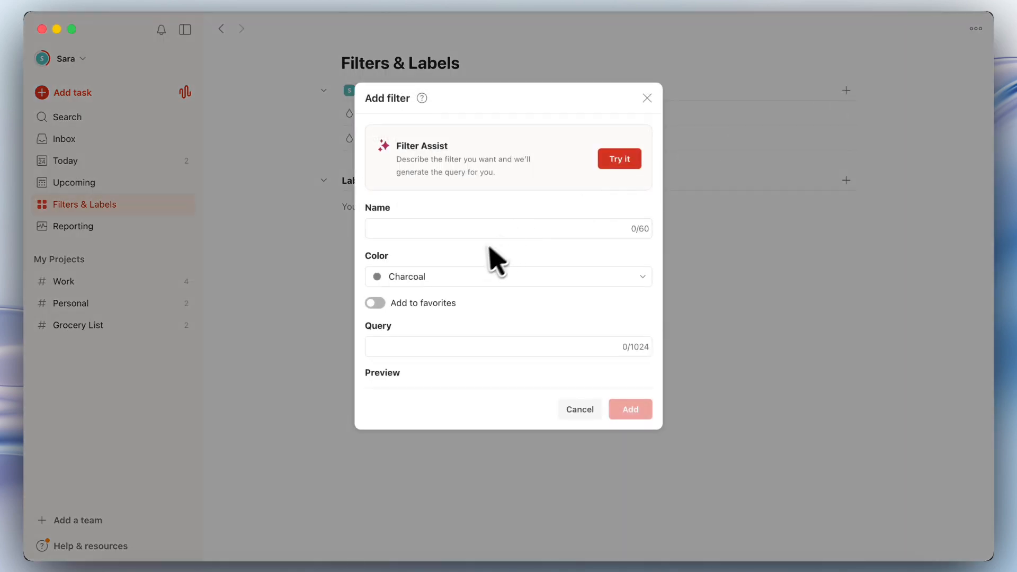
pyautogui.click(702, 239)
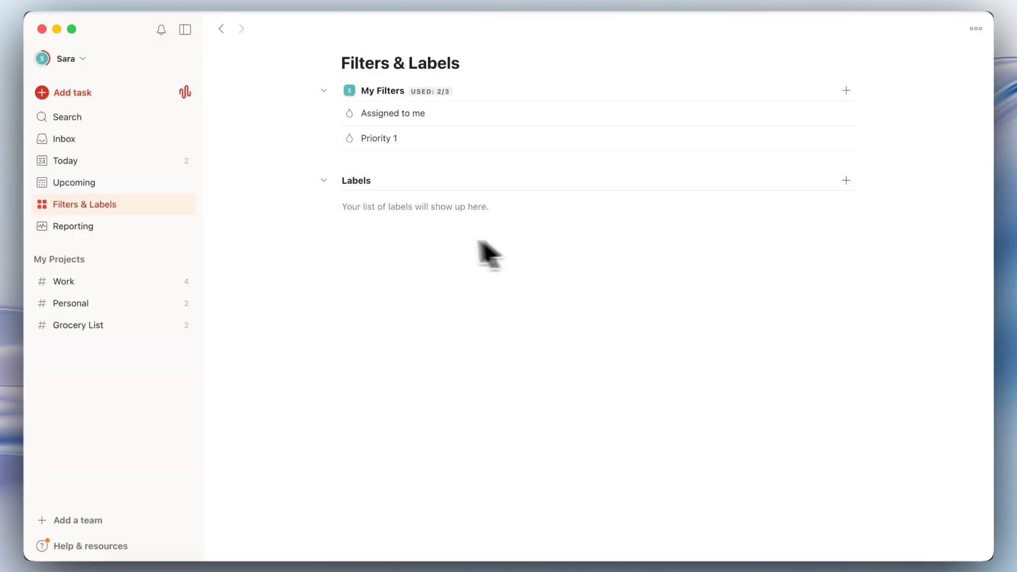
# Step: Create a label named "Trader Joes"
pyautogui.click(846, 180)
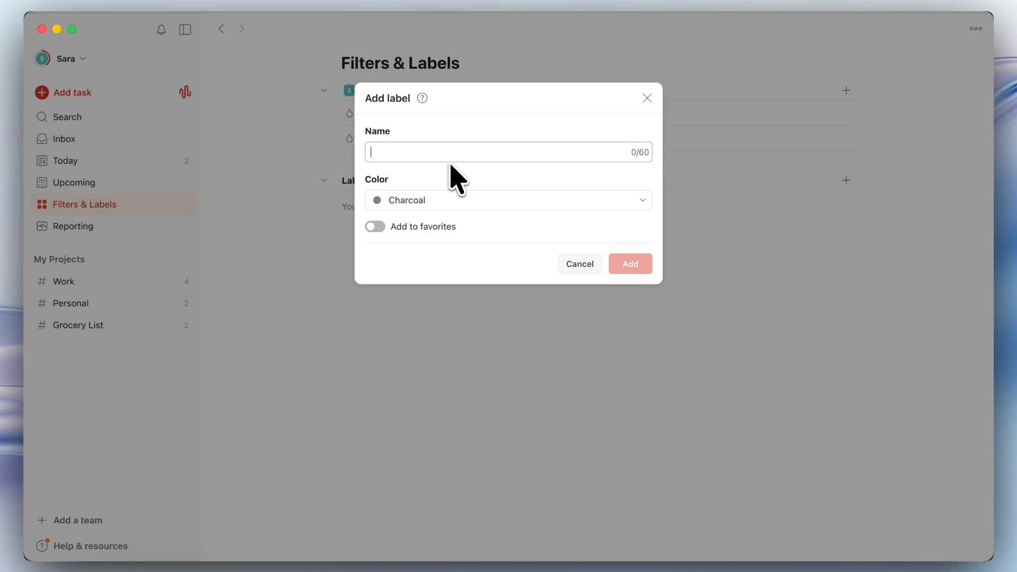
pyautogui.write('Trader Joes')
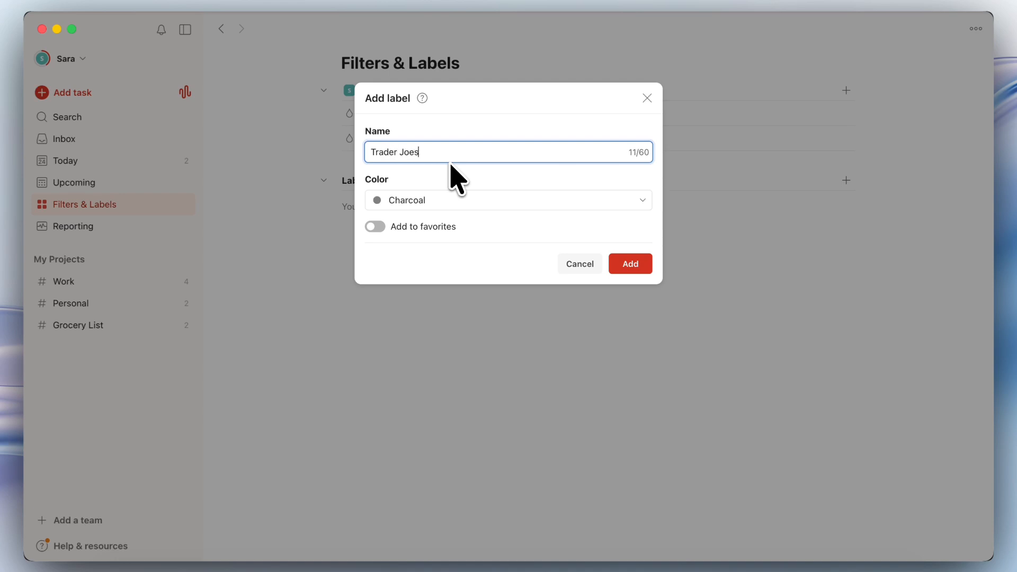
pyautogui.click(626, 266)
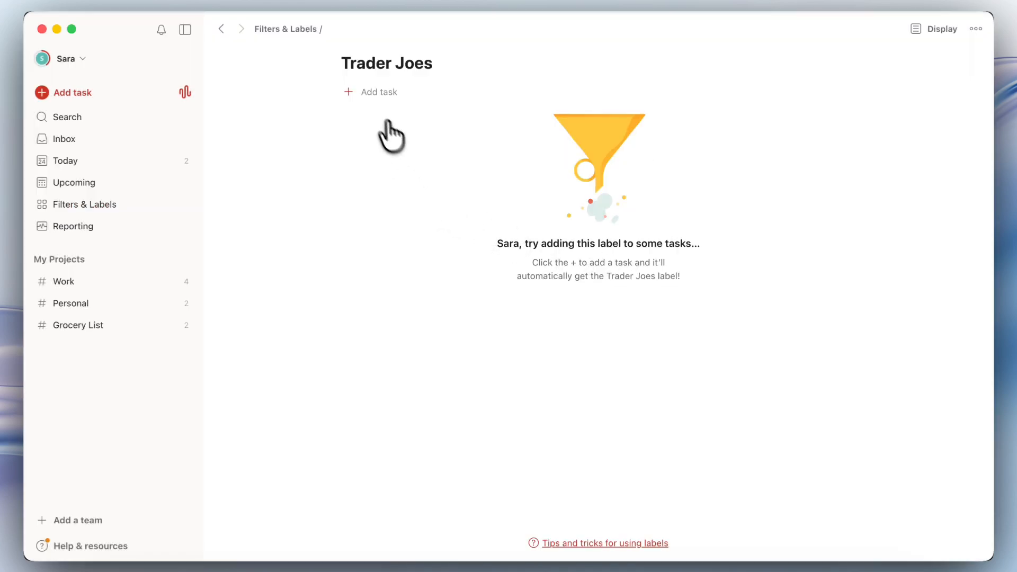
# Step: Assign the "Trader Joes" label to the "Buy carton of eggs" task in the Grocery List project
pyautogui.click(98, 342)
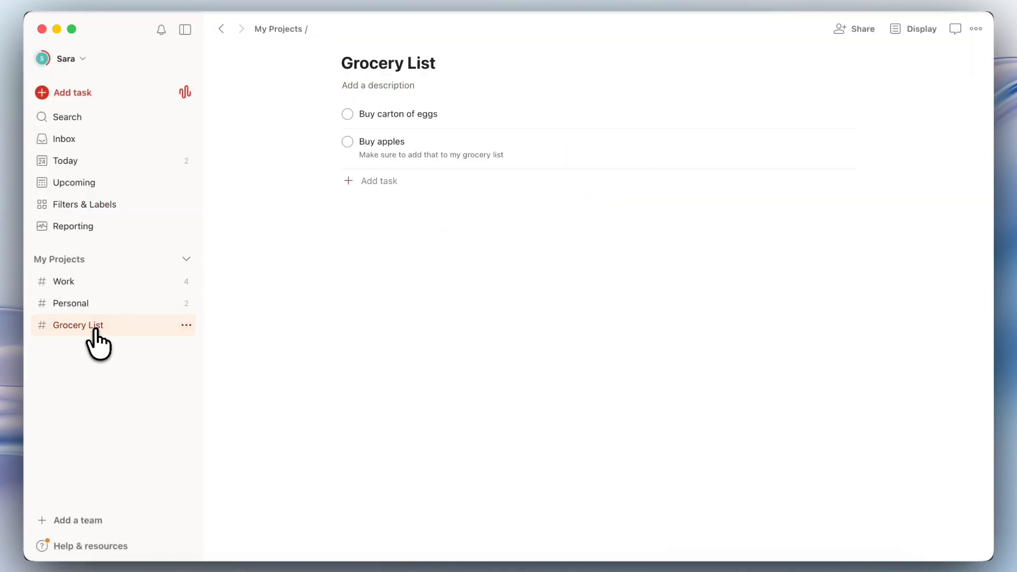
pyautogui.click(418, 115)
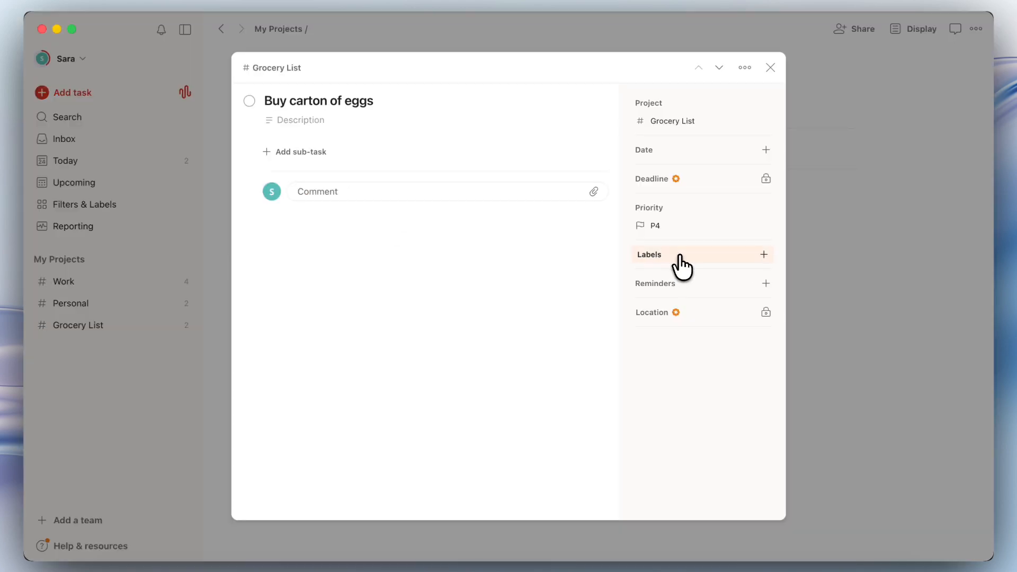
pyautogui.click(682, 265)
pyautogui.click(661, 320)
pyautogui.click(715, 258)
pyautogui.press('Escape')
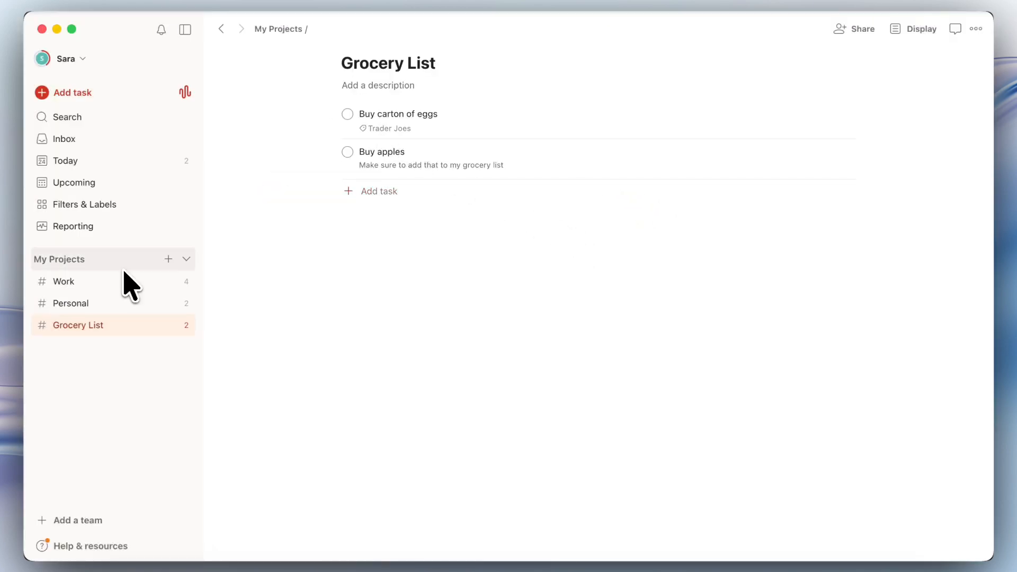
# Step: Create two more labels named "Phone" and "Email"
pyautogui.click(108, 204)
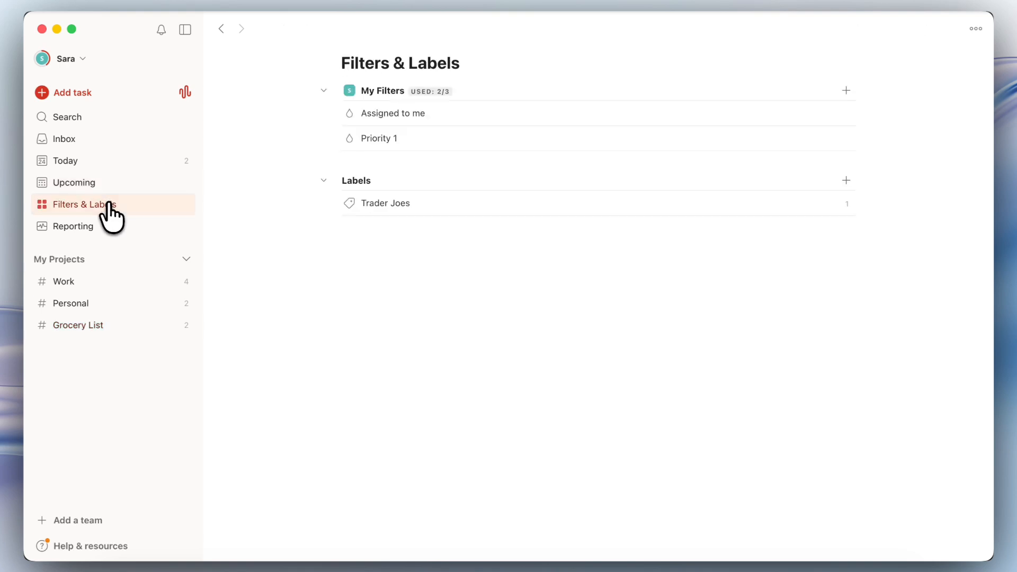
pyautogui.click(846, 180)
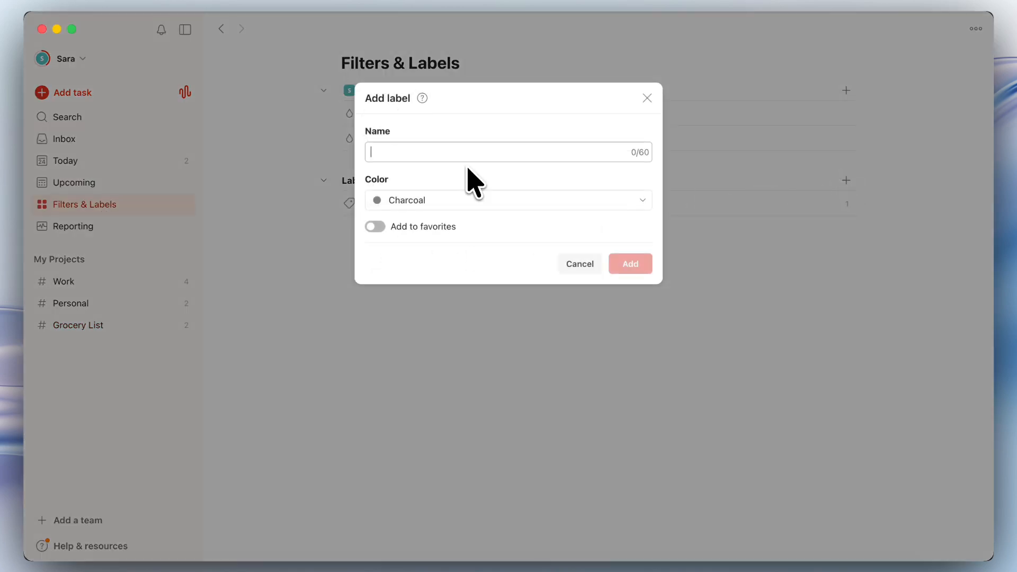
pyautogui.write('Phone')
pyautogui.click(630, 264)
pyautogui.click(270, 29)
pyautogui.click(846, 180)
pyautogui.write('Email')
pyautogui.click(629, 264)
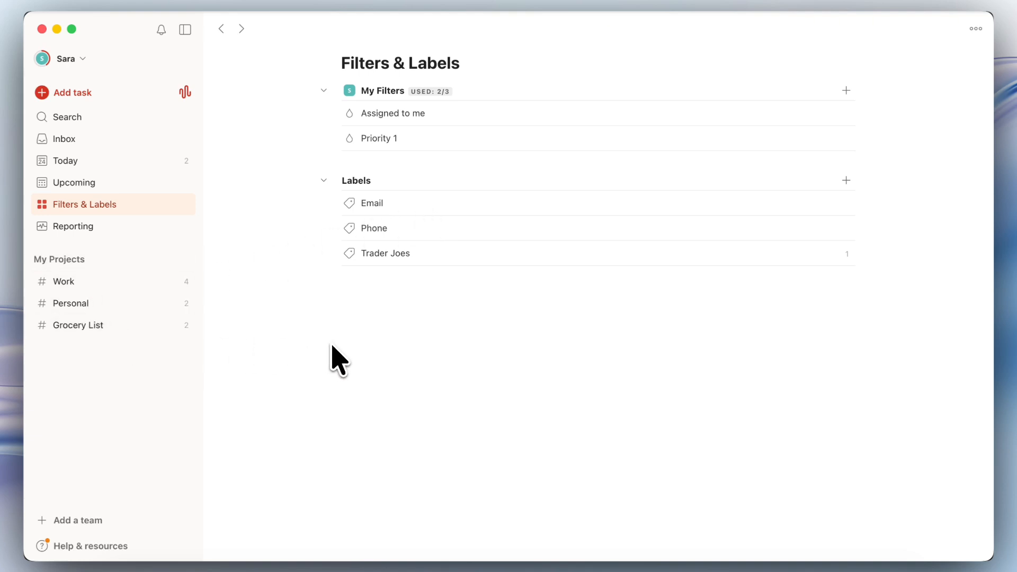
# Step: From the Inbox, review the account's daily, weekly and Karma productivity statistics, and close them
pyautogui.moveTo(383, 204)
pyautogui.press('g')
pyautogui.press('i')
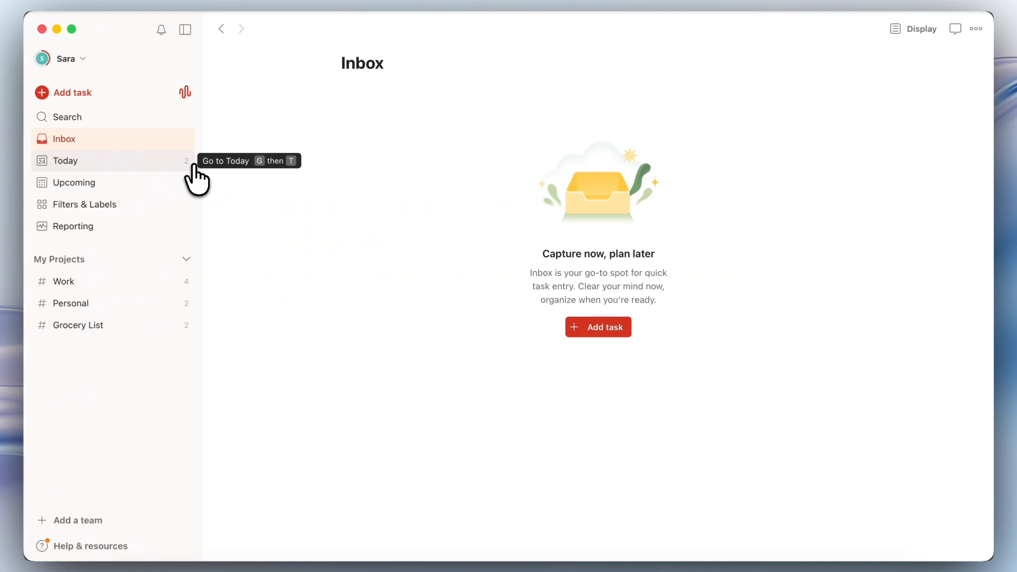
pyautogui.click(43, 61)
pyautogui.click(48, 89)
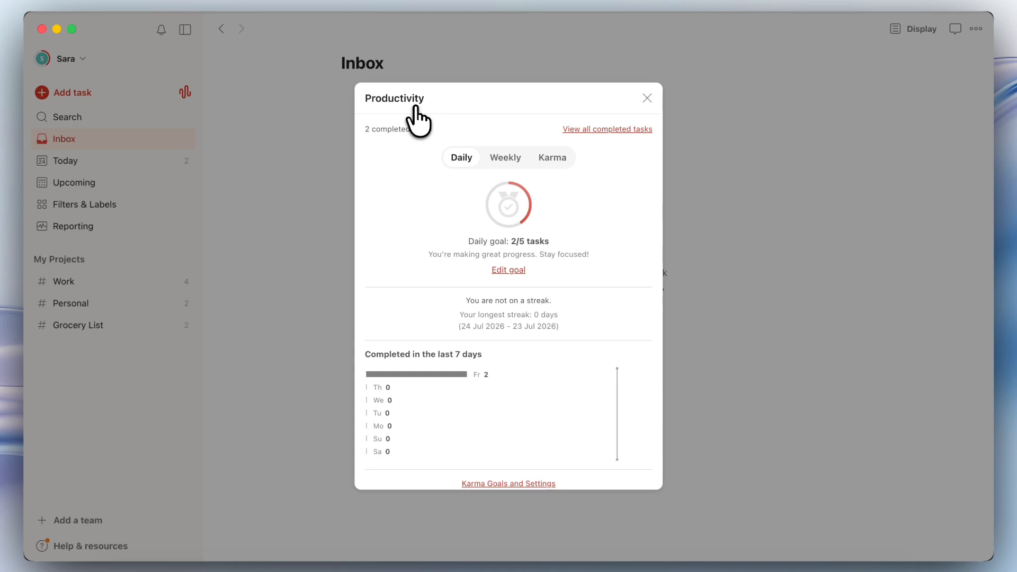
pyautogui.click(505, 159)
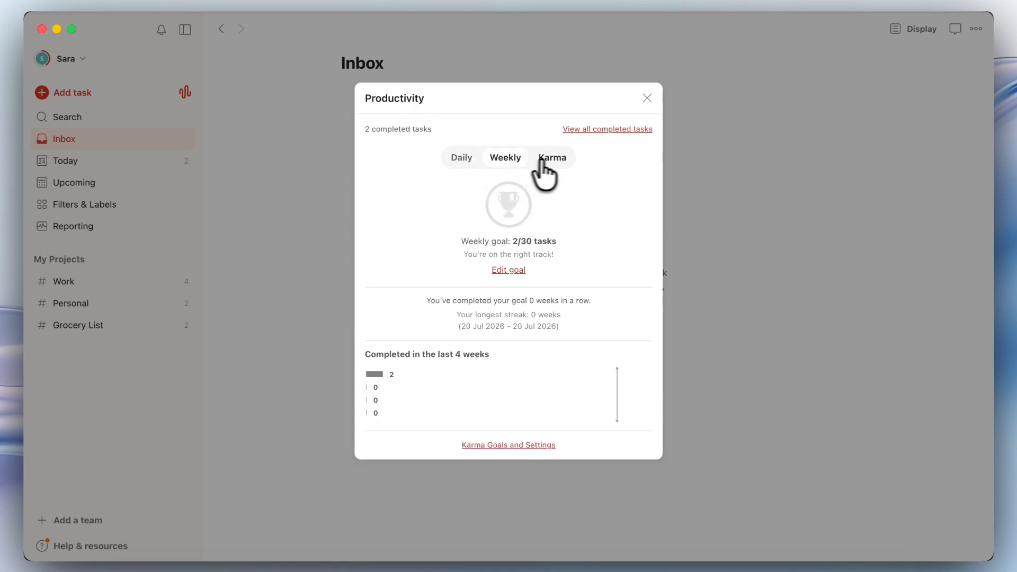
pyautogui.click(554, 160)
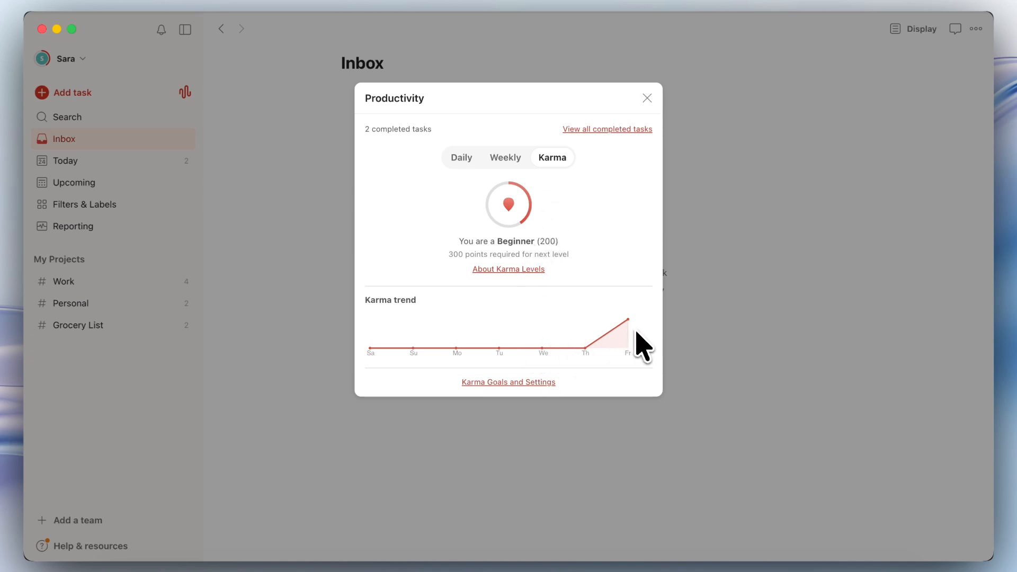
pyautogui.click(464, 161)
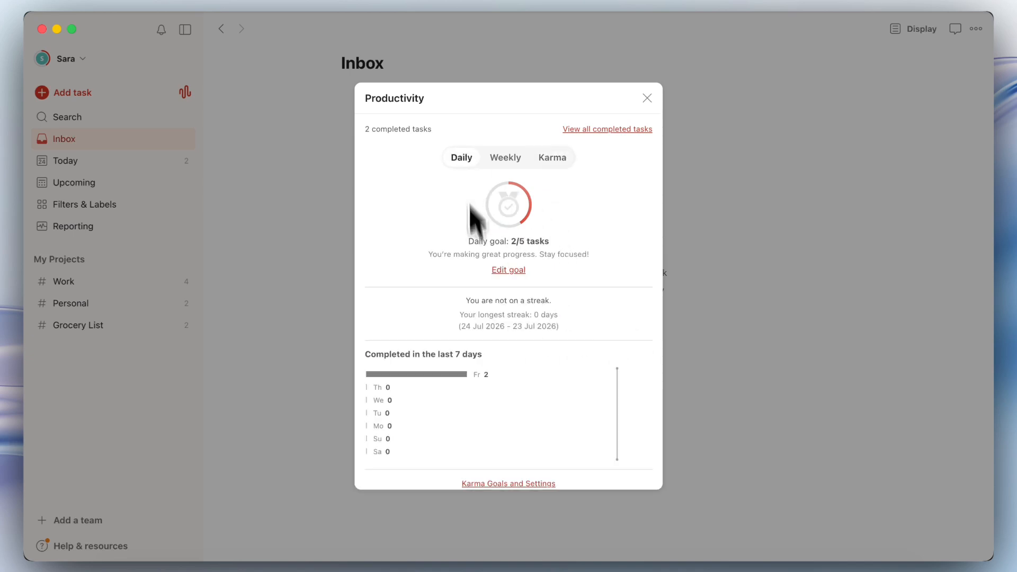
pyautogui.scroll(-1, 493, 329)
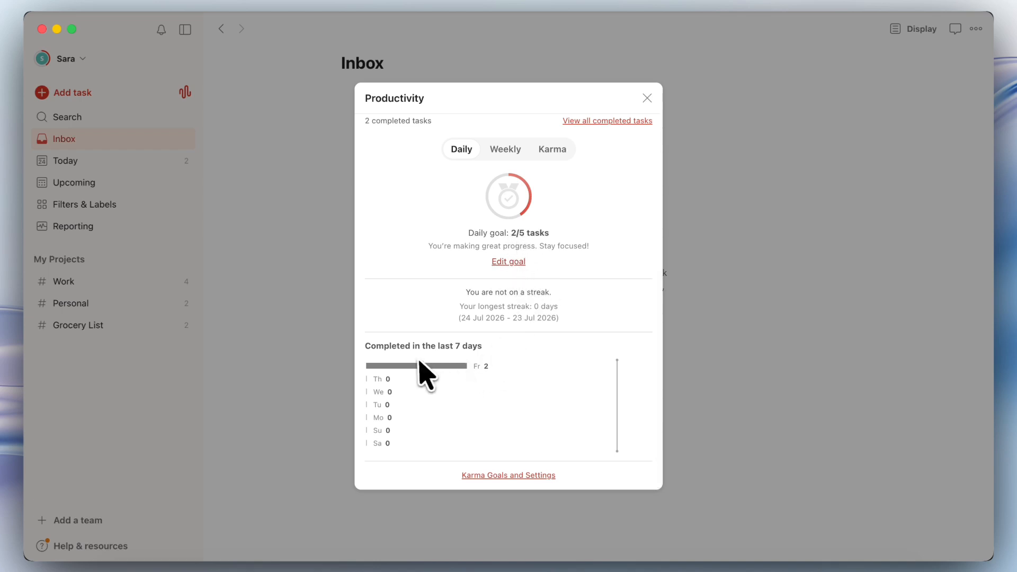
pyautogui.click(506, 150)
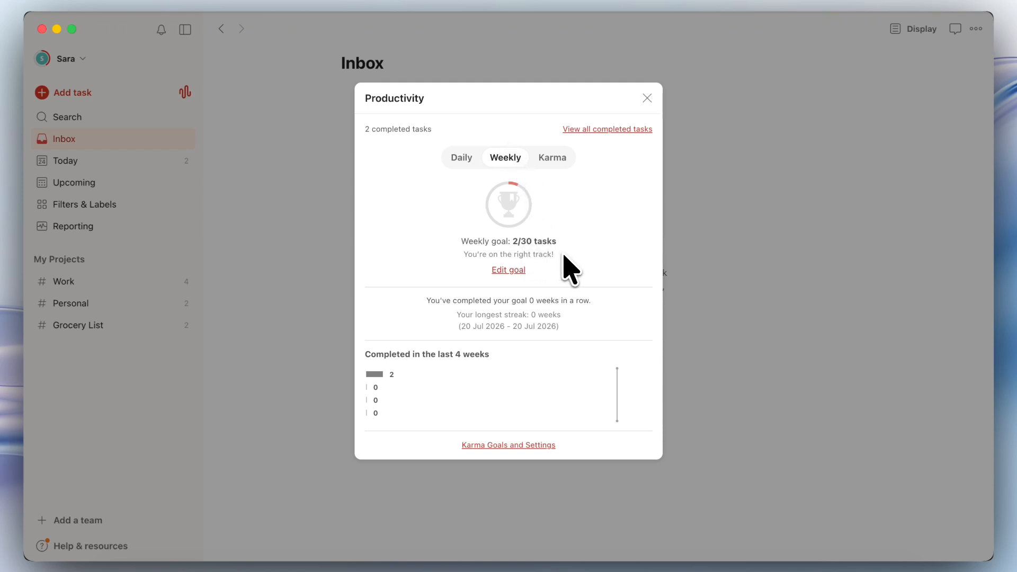
pyautogui.click(554, 158)
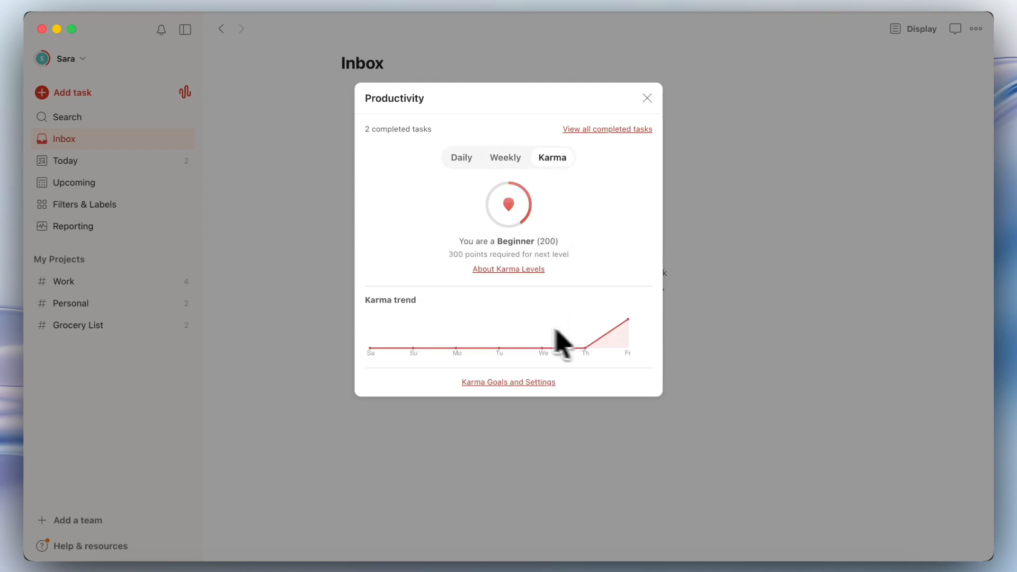
pyautogui.click(647, 98)
# Step: From the Work project, browse the project templates for Productivity Methods, User Setups, Work and Personal, and close the gallery
pyautogui.click(80, 283)
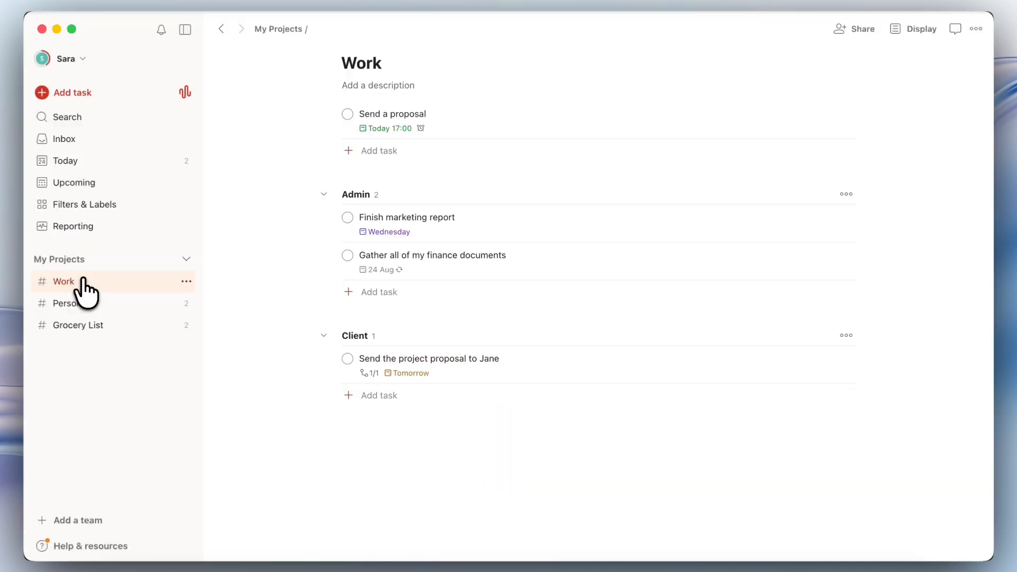
pyautogui.click(169, 259)
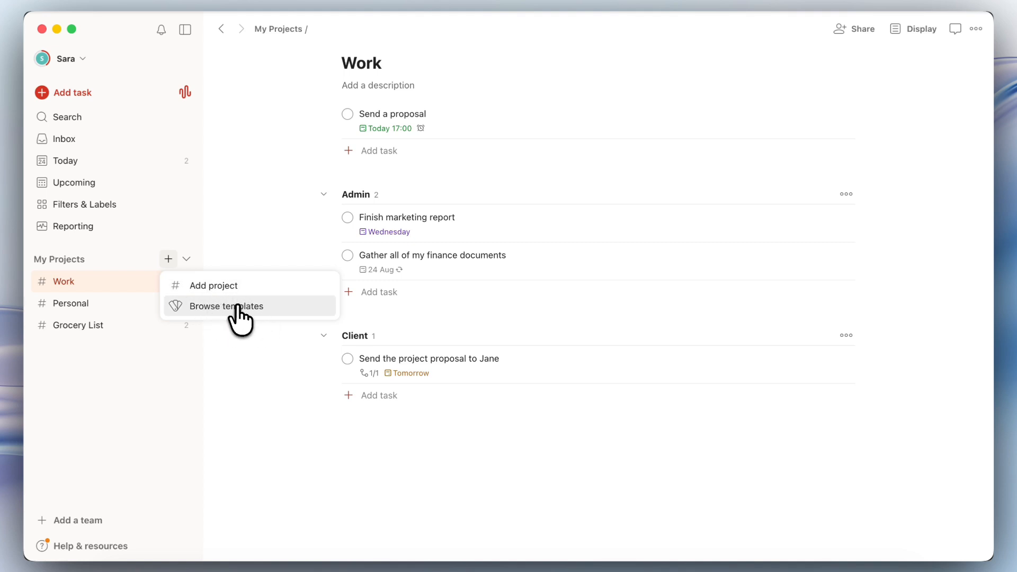
pyautogui.click(277, 313)
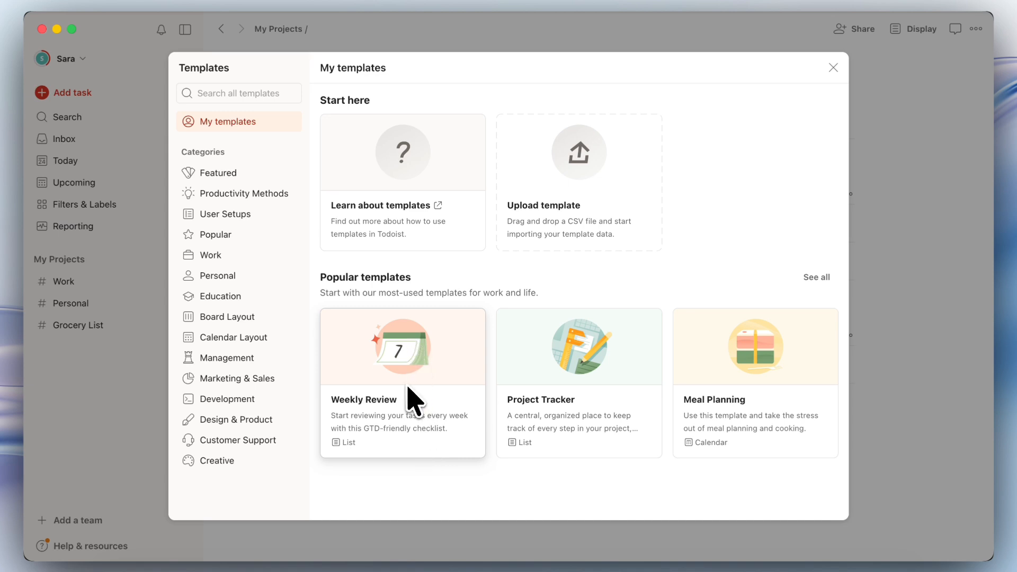
pyautogui.click(264, 195)
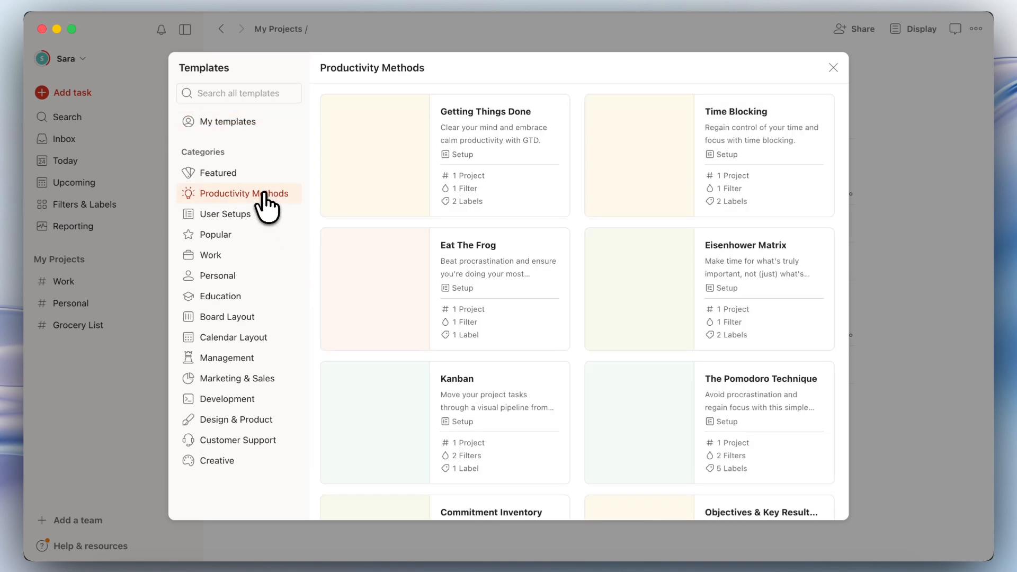
pyautogui.click(242, 215)
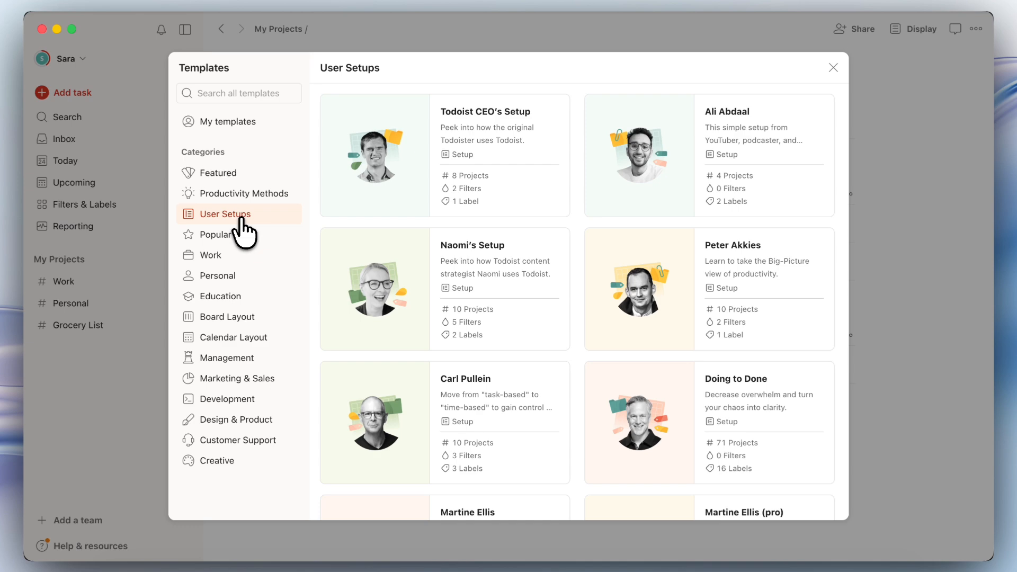
pyautogui.click(232, 255)
pyautogui.click(237, 278)
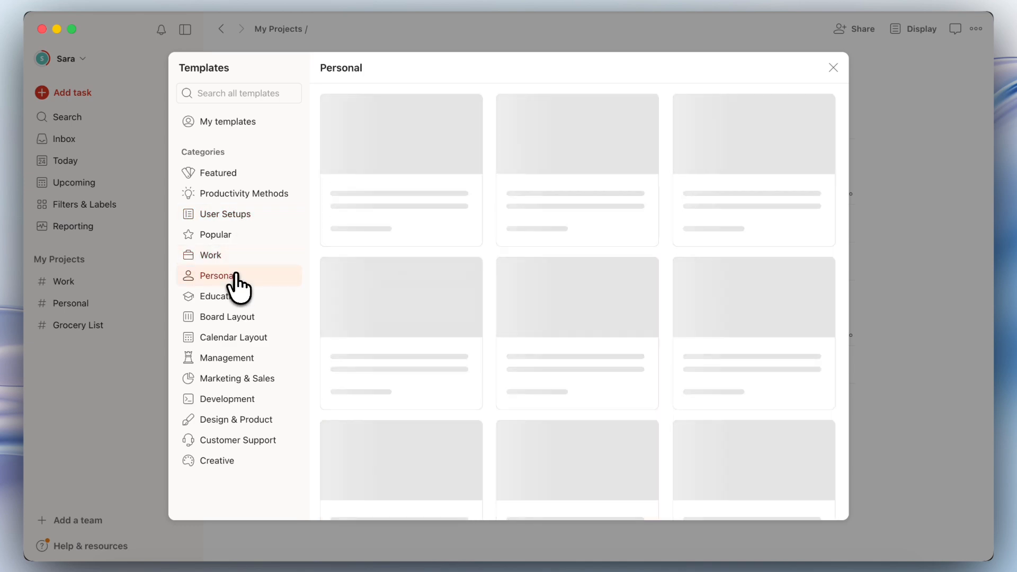
pyautogui.scroll(-3, 409, 337)
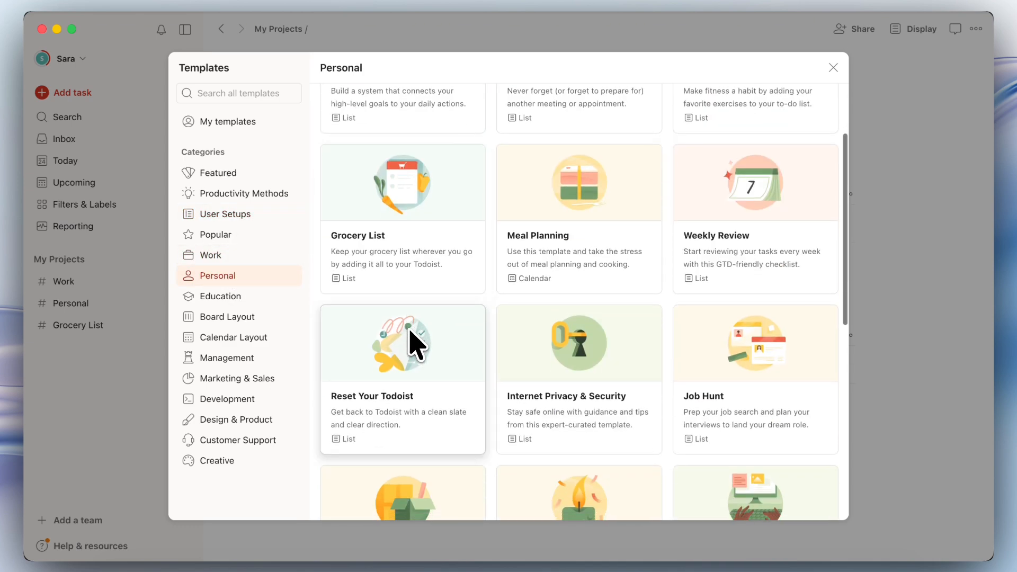
pyautogui.scroll(3, 347, 278)
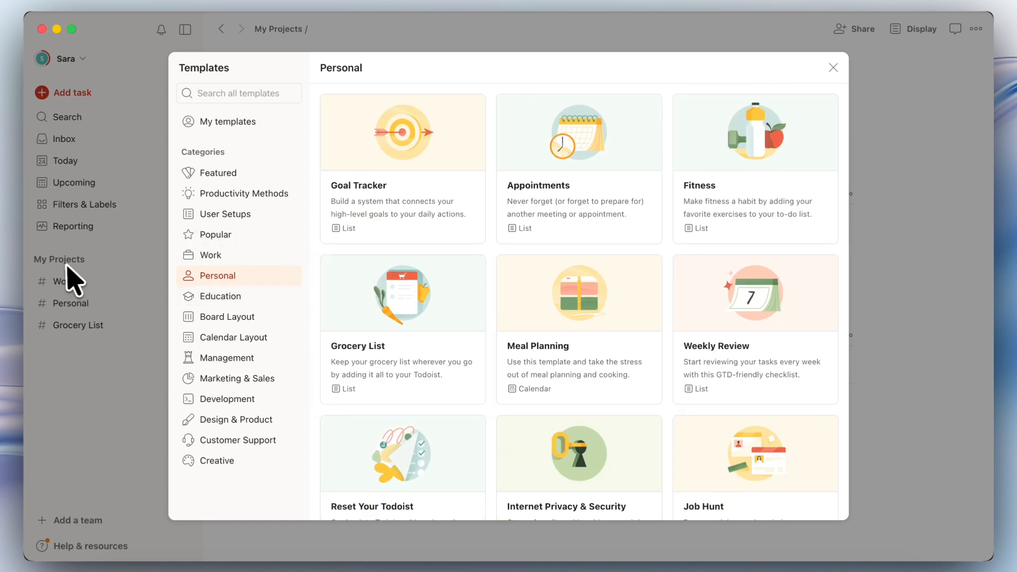
pyautogui.click(119, 410)
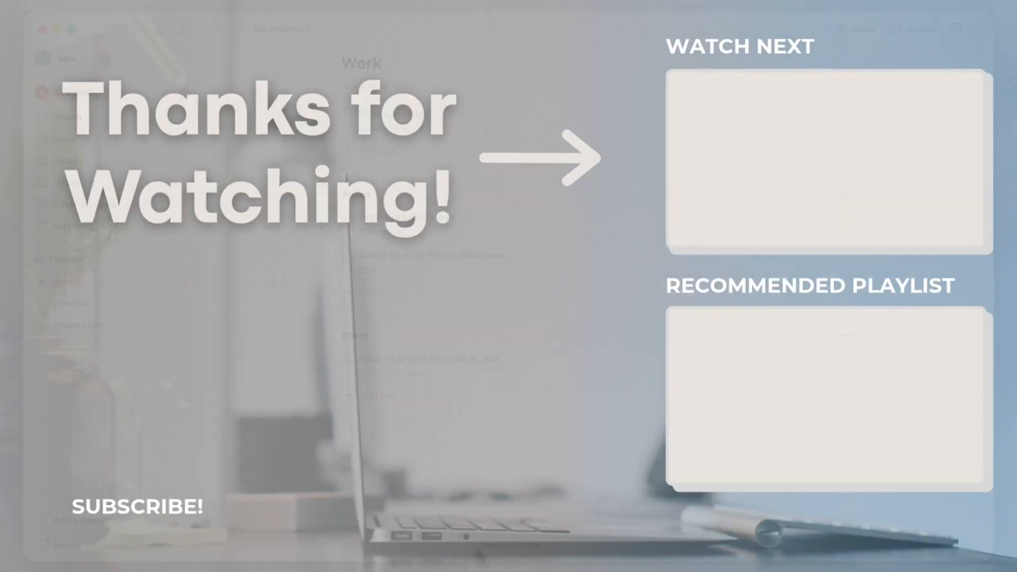